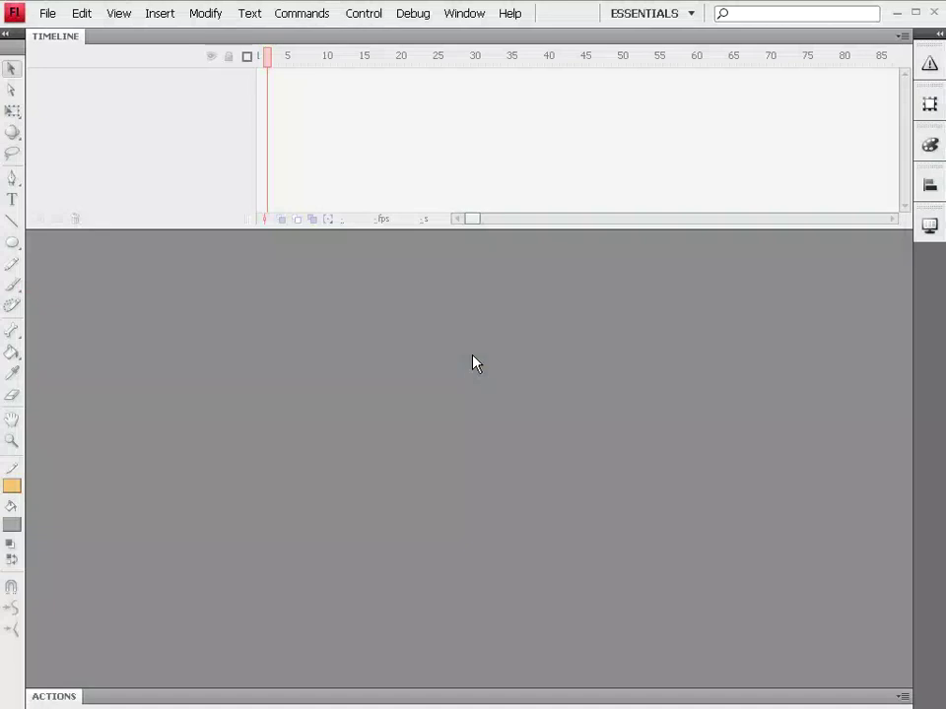
# - Create a new document from the 250 x 250 Square Pop-Up Banner advertising template
pyautogui.click(49, 15)
pyautogui.click(56, 36)
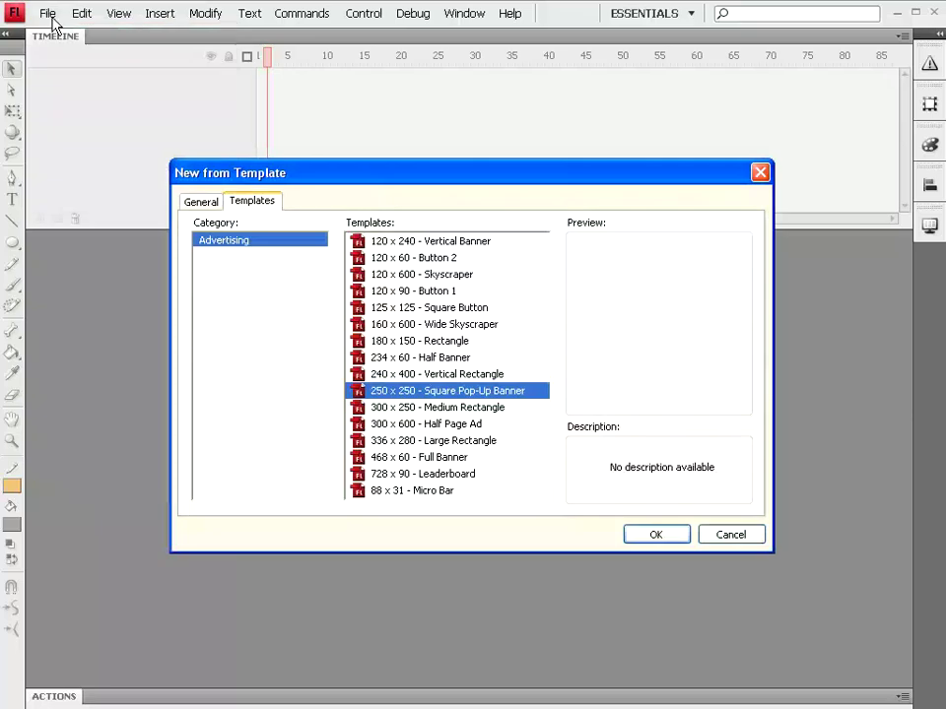
pyautogui.click(657, 535)
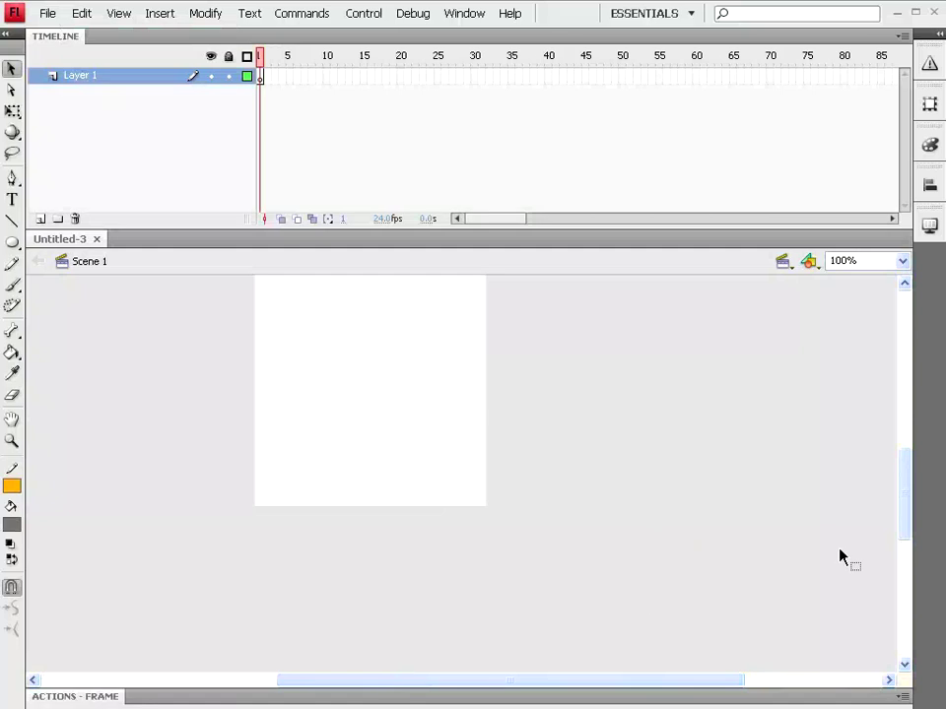
# - Draw a yellow rectangle with no stroke near the stage's top-left corner
pyautogui.moveTo(541, 680); pyautogui.dragTo(657, 680)
pyautogui.click(12, 245)
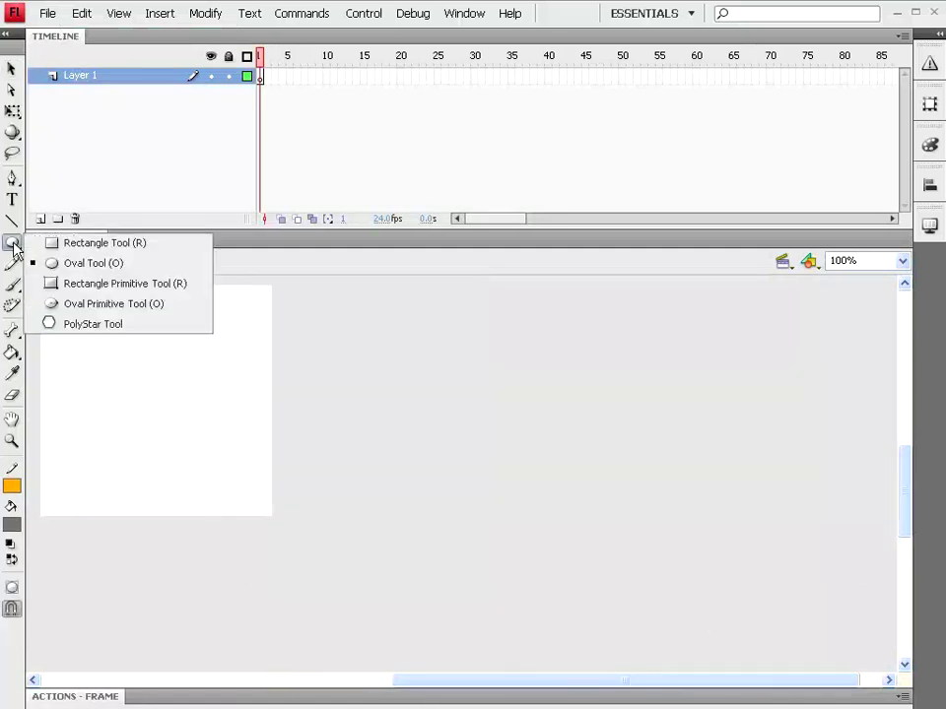
pyautogui.click(79, 245)
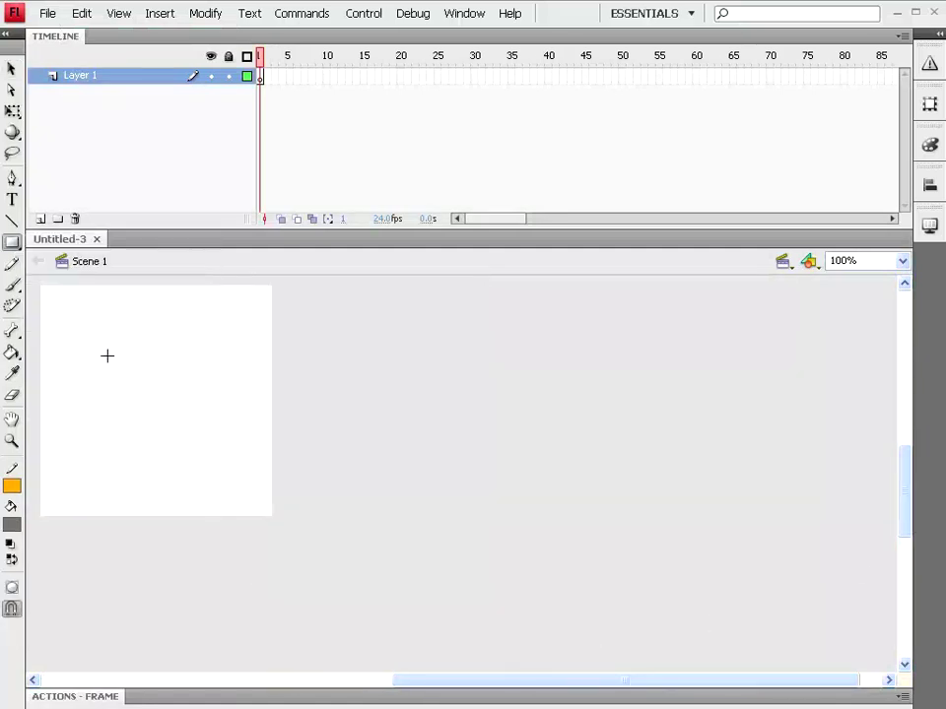
pyautogui.click(12, 486)
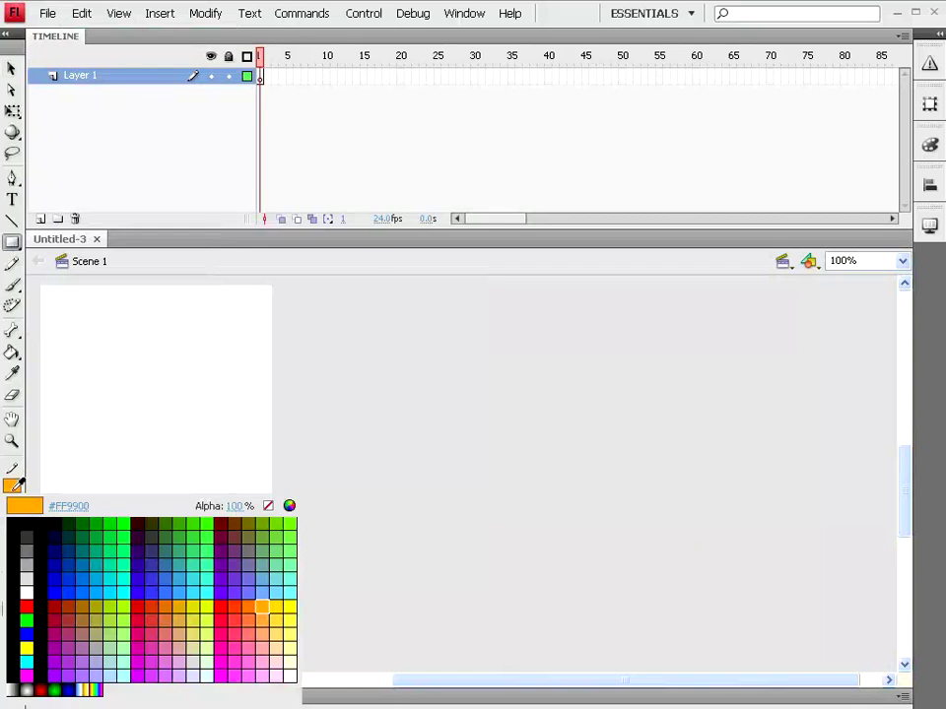
pyautogui.click(268, 506)
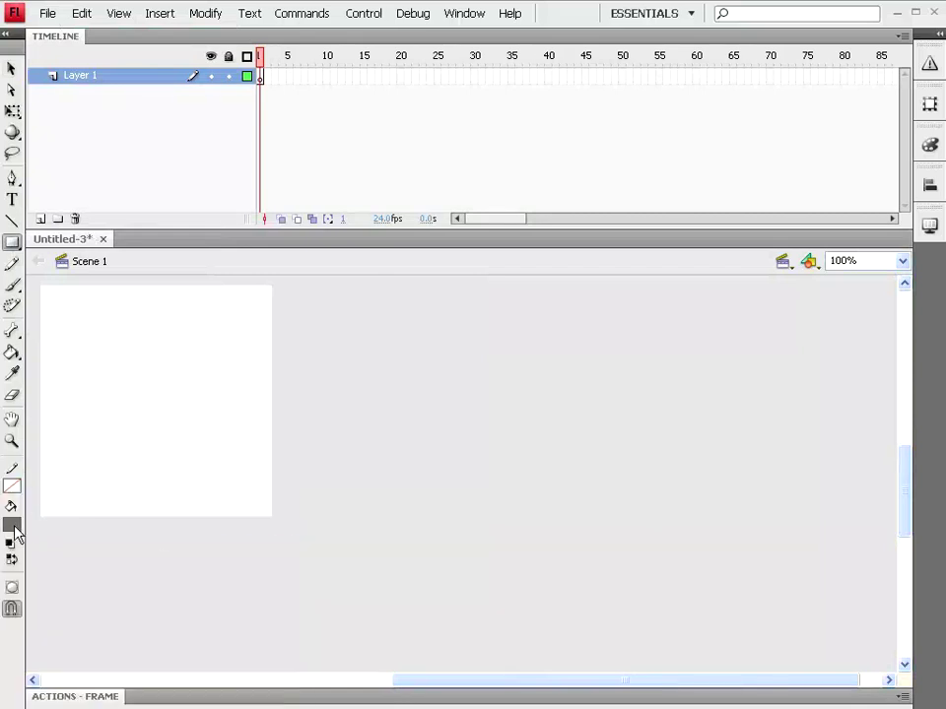
pyautogui.click(12, 526)
pyautogui.click(285, 633)
pyautogui.moveTo(62, 308); pyautogui.dragTo(127, 354)
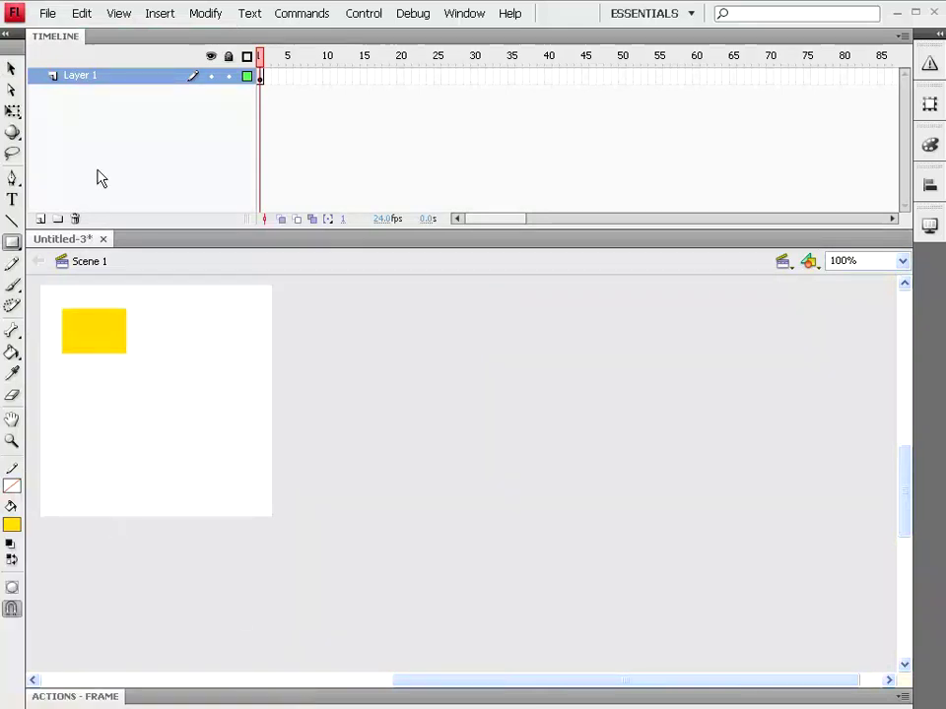
pyautogui.click(11, 73)
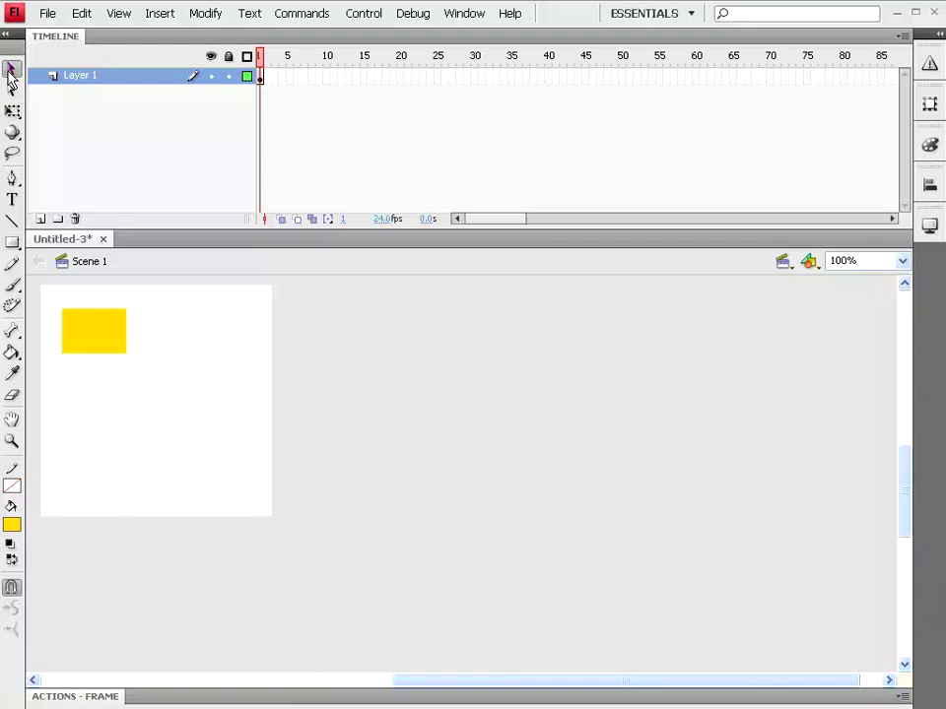
# - Convert the yellow rectangle into a Movie Clip symbol named Mc1
pyautogui.click(96, 344)
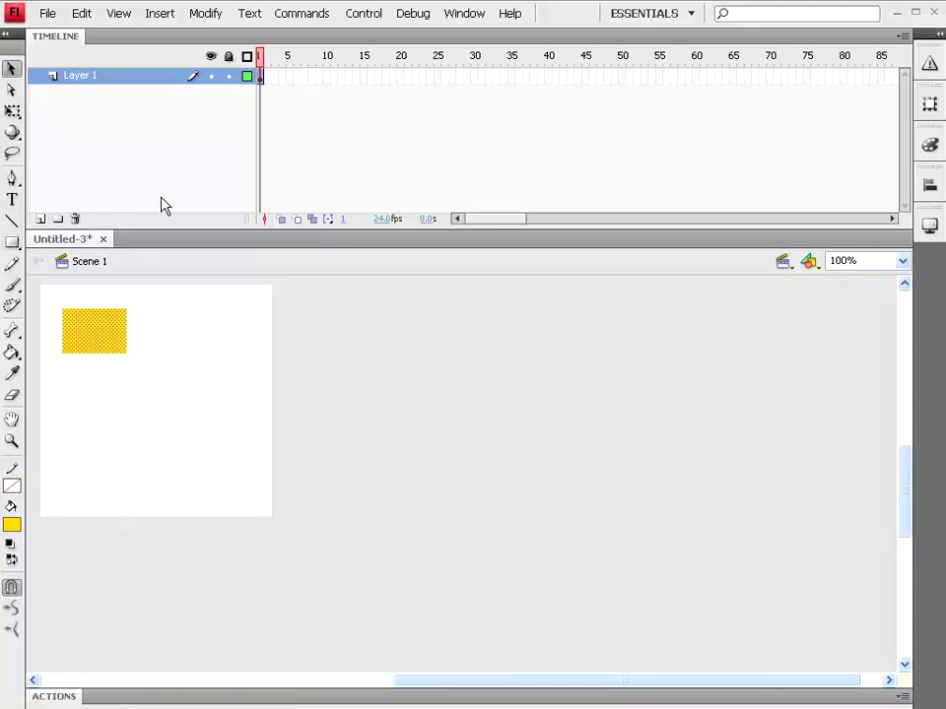
pyautogui.click(205, 13)
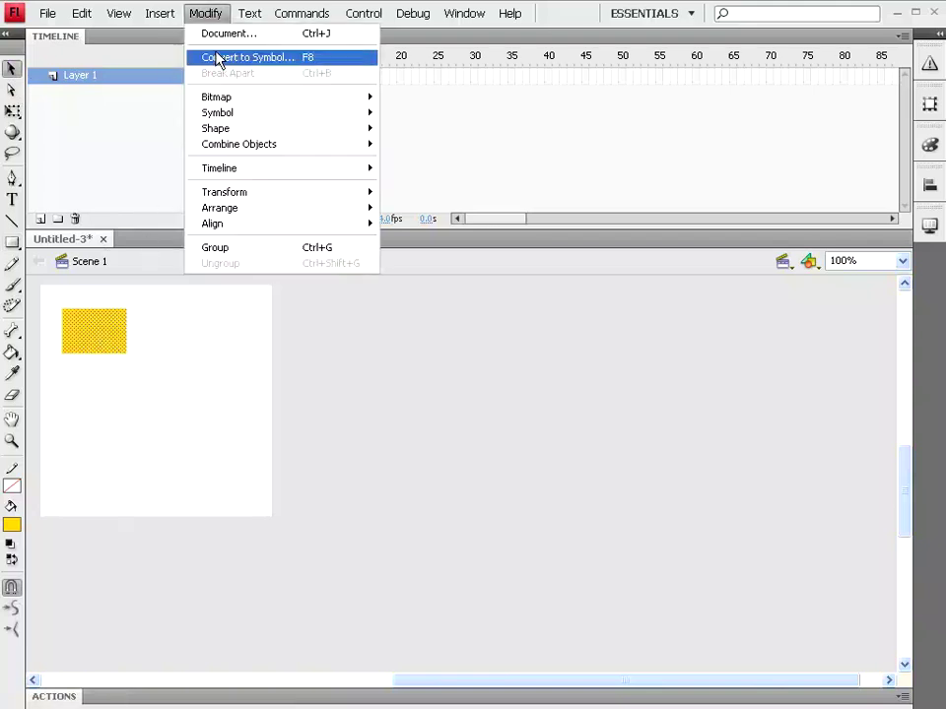
pyautogui.click(218, 57)
pyautogui.click(495, 190)
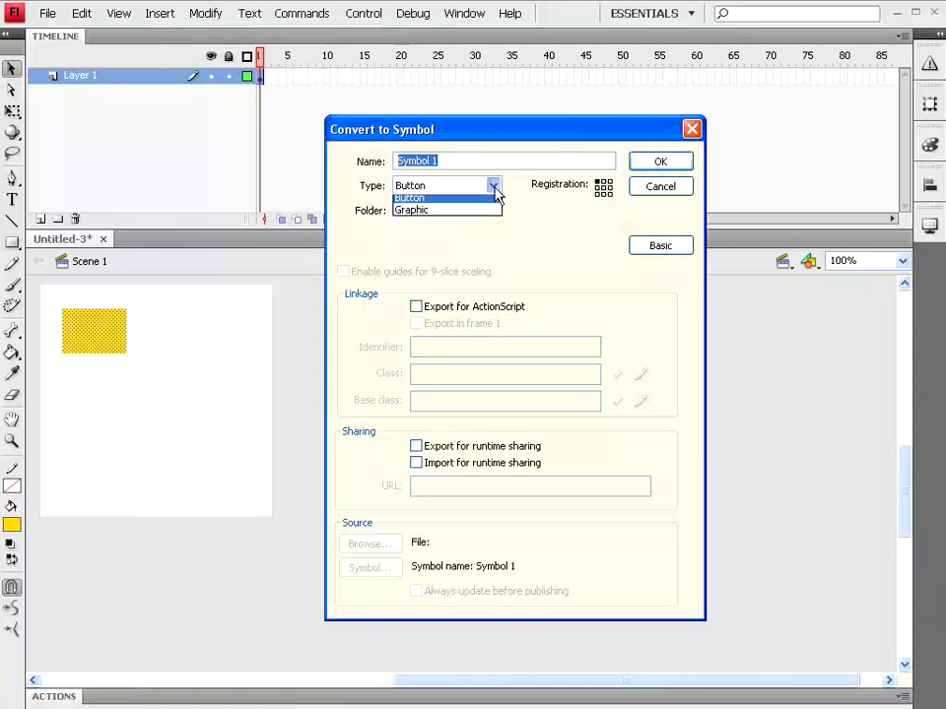
pyautogui.click(494, 202)
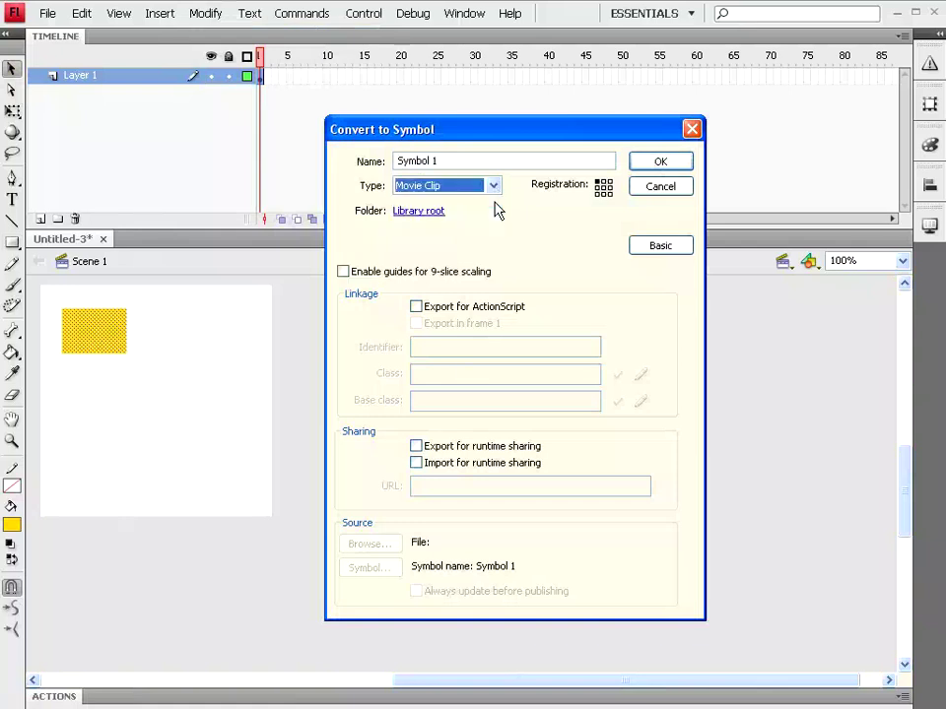
pyautogui.hotkey('shift', 'Tab')
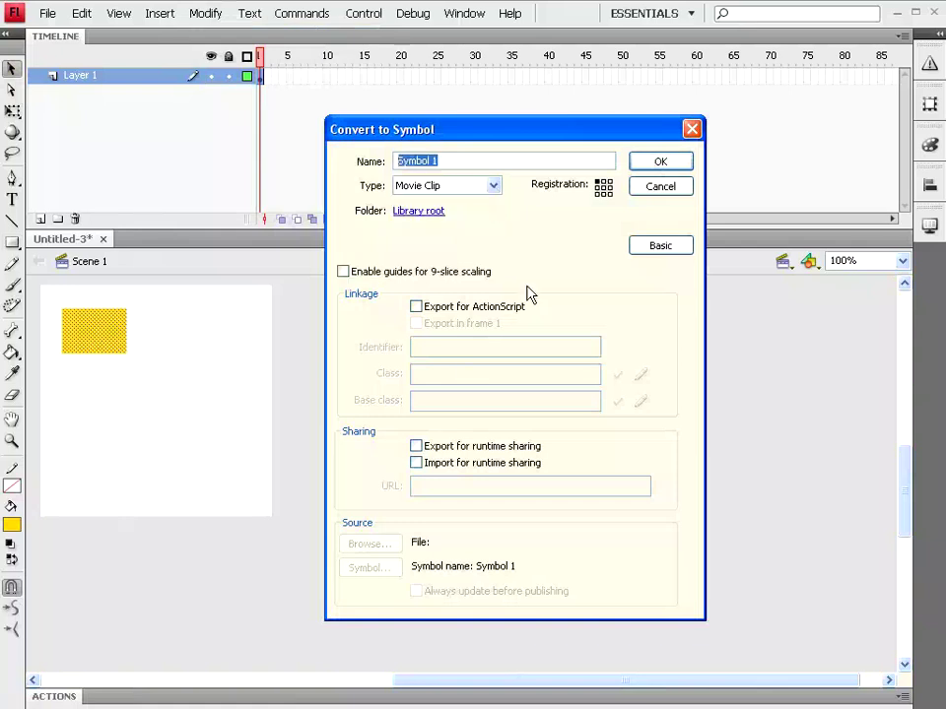
pyautogui.write('Mc1')
pyautogui.click(668, 169)
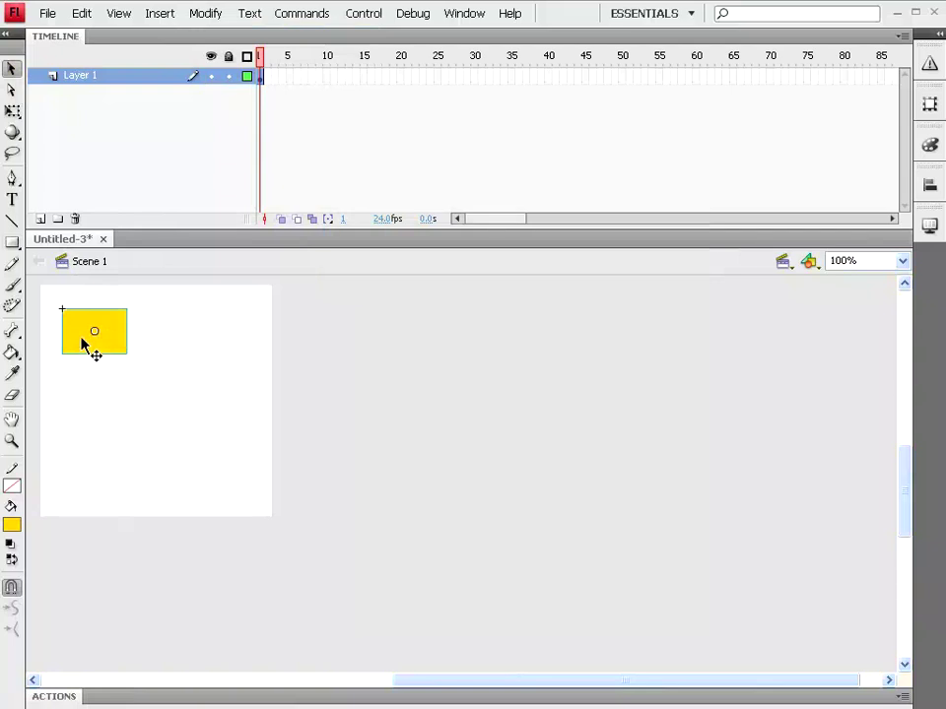
# - Show the Properties panel for the Mc1 instance, then enter Mc1 to edit its yellow shape
pyautogui.doubleClick(83, 343)
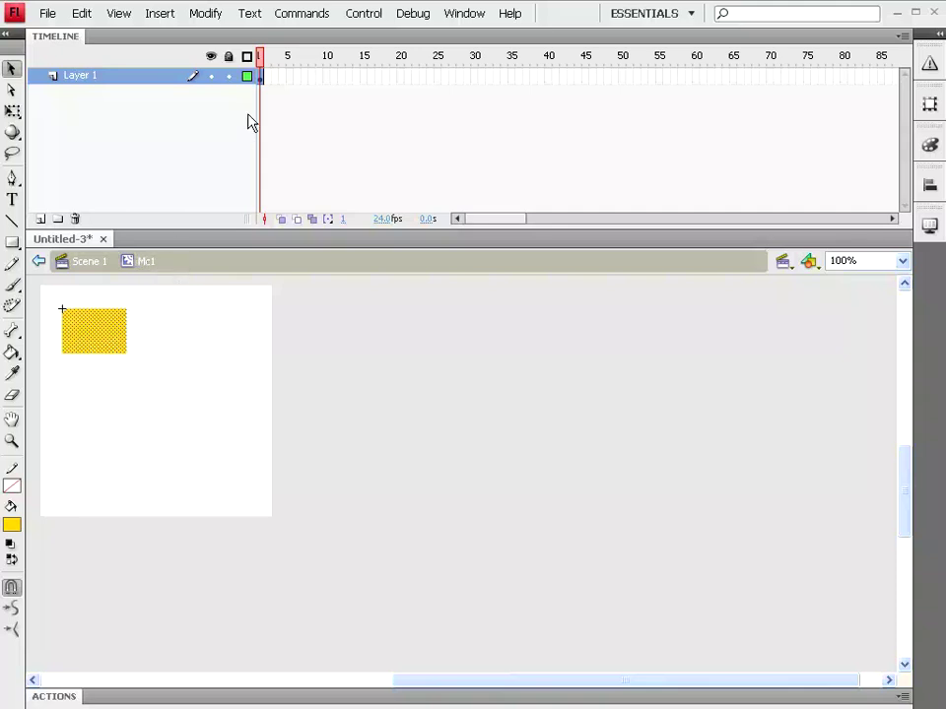
pyautogui.click(261, 76)
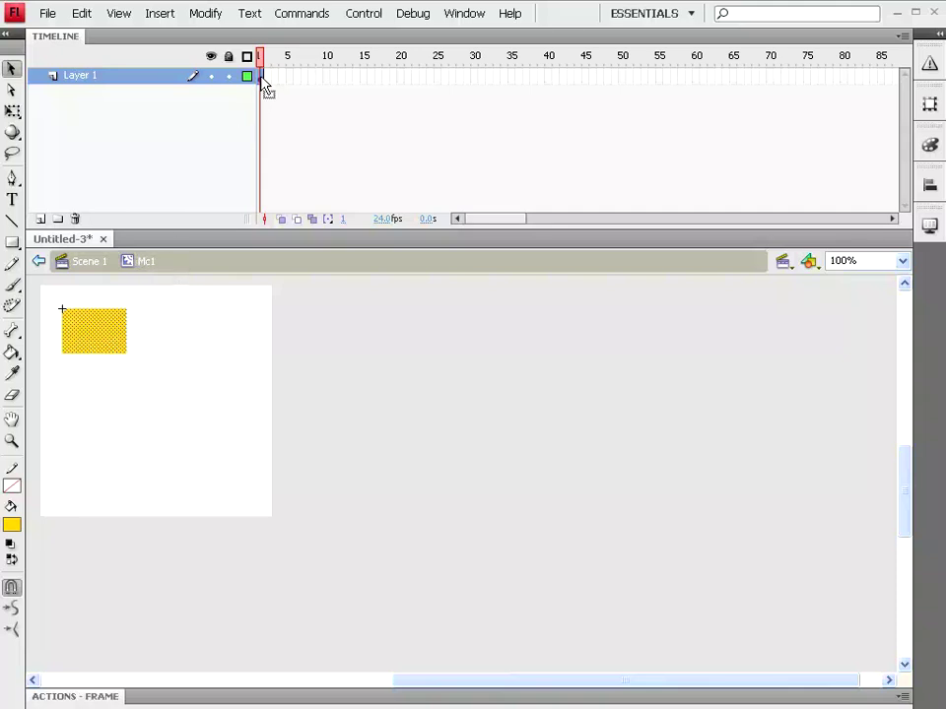
pyautogui.click(89, 262)
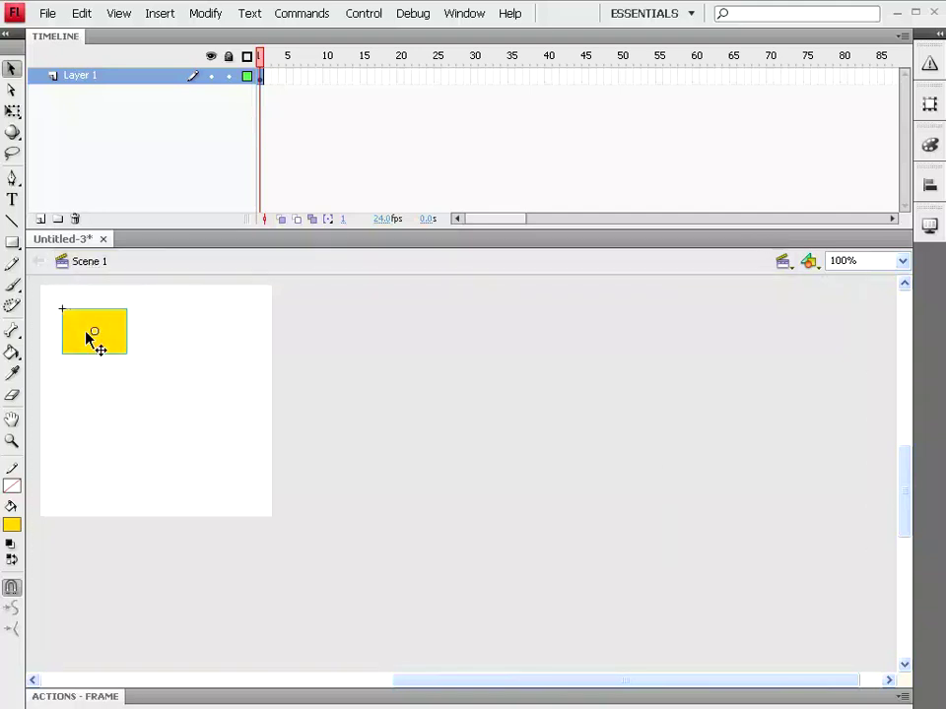
pyautogui.moveTo(86, 340); pyautogui.dragTo(90, 311)
pyautogui.click(461, 15)
pyautogui.click(479, 121)
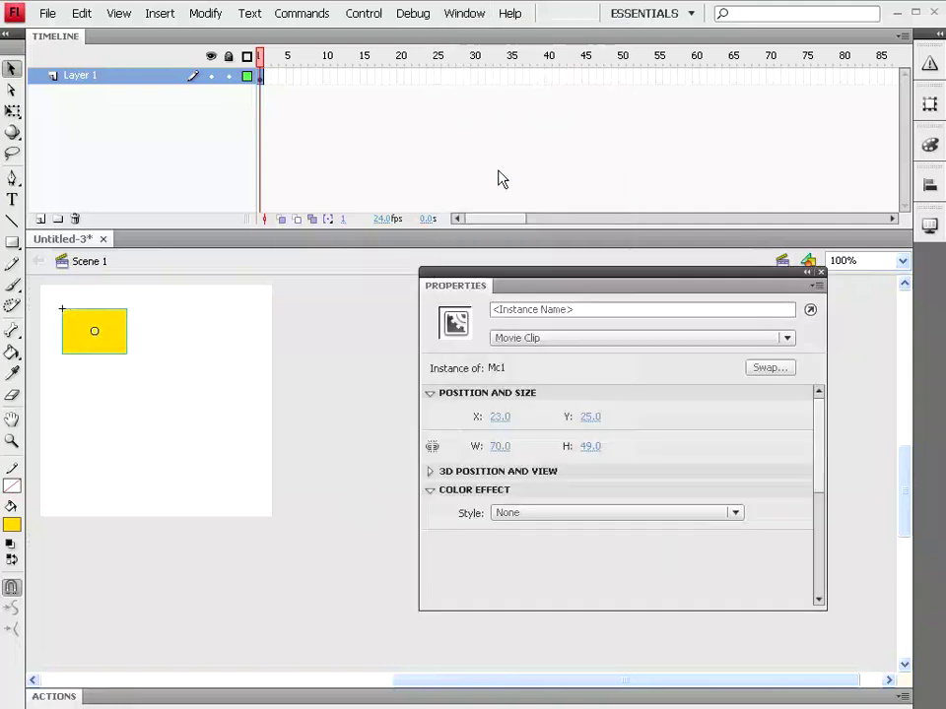
pyautogui.doubleClick(86, 344)
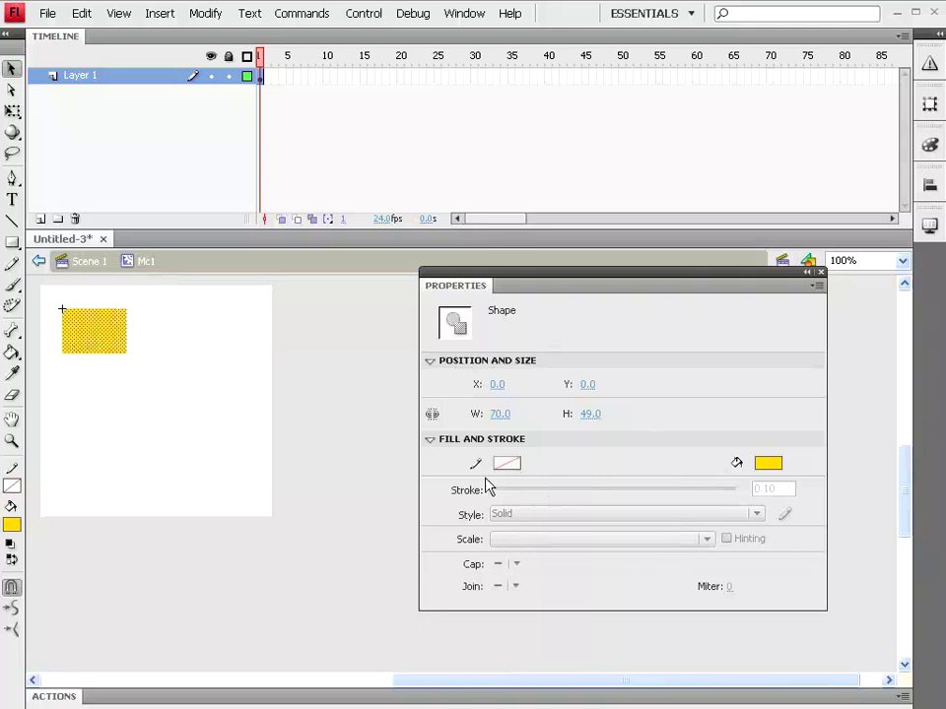
# - Add a keyframe at frame 20 of Mc1 and move the rectangle down to Y 146
pyautogui.click(401, 77)
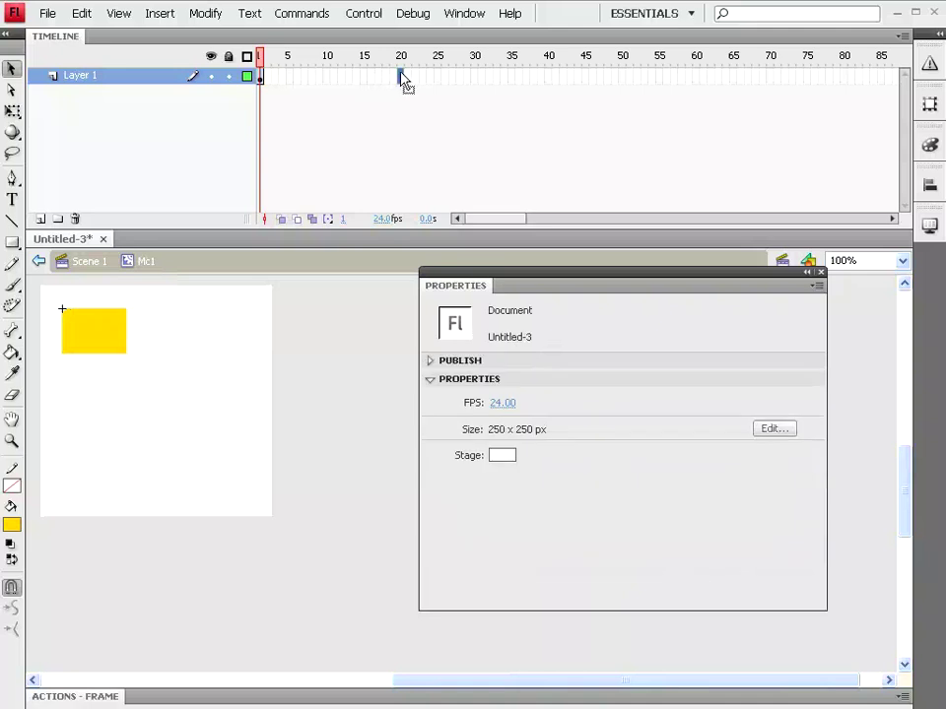
pyautogui.click(160, 15)
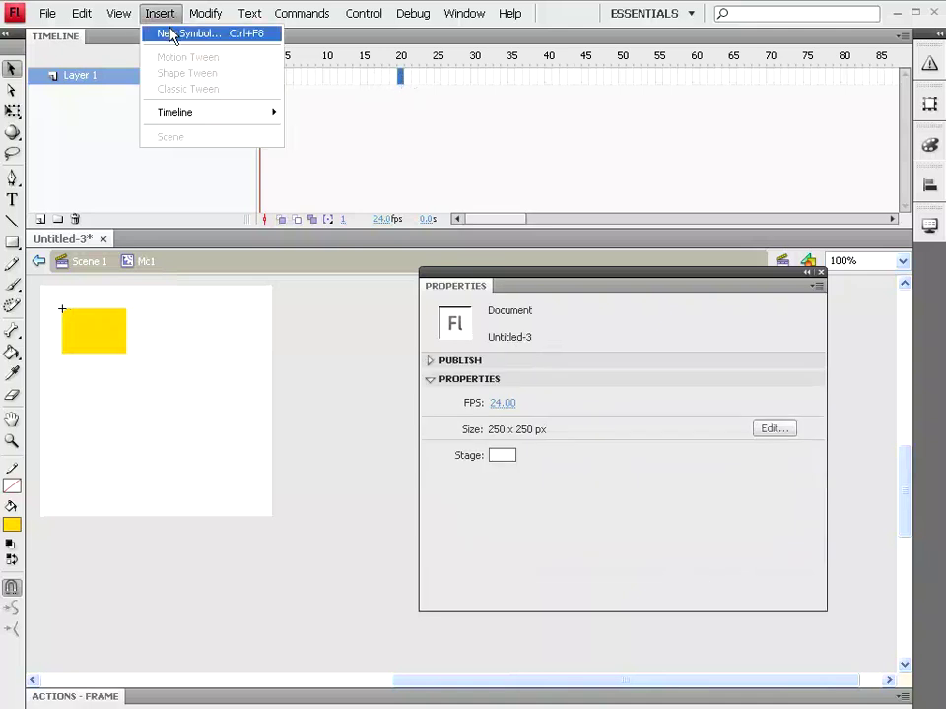
pyautogui.moveTo(197, 112)
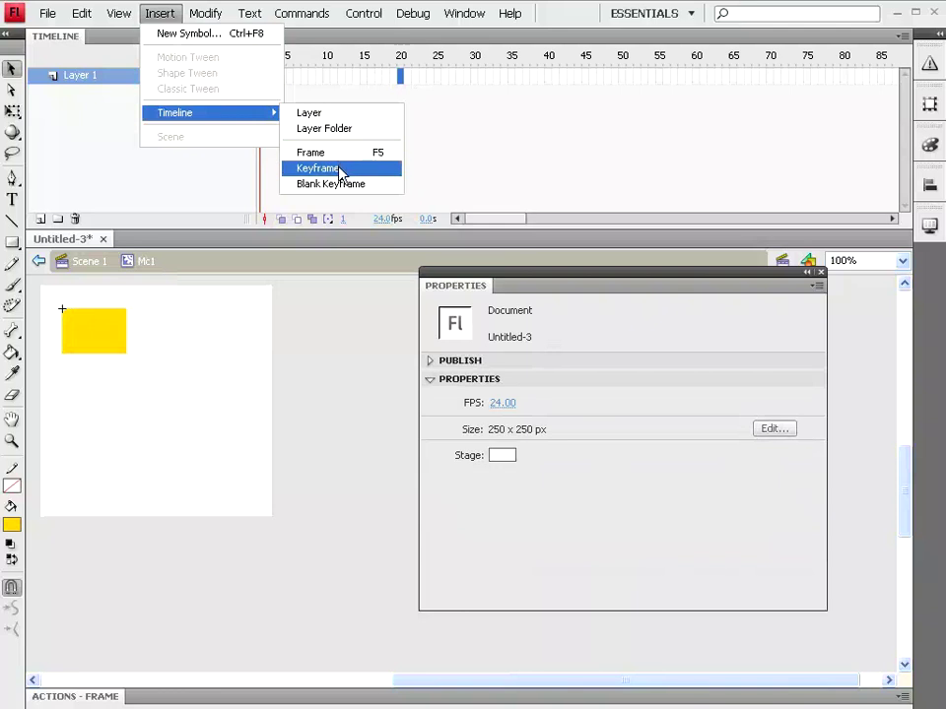
pyautogui.click(339, 170)
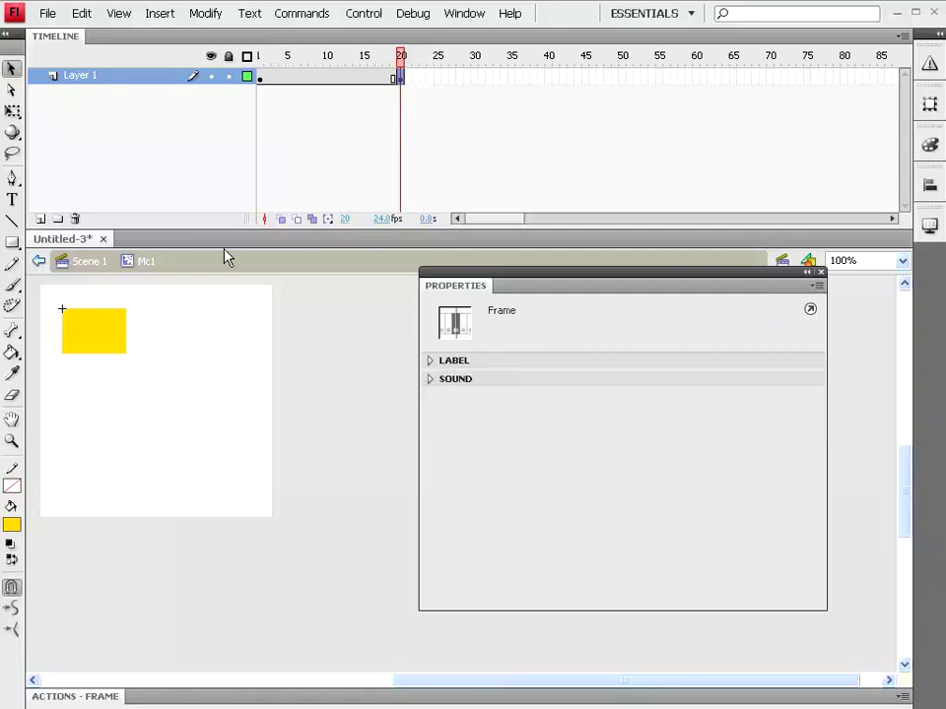
pyautogui.click(112, 337)
pyautogui.click(158, 338)
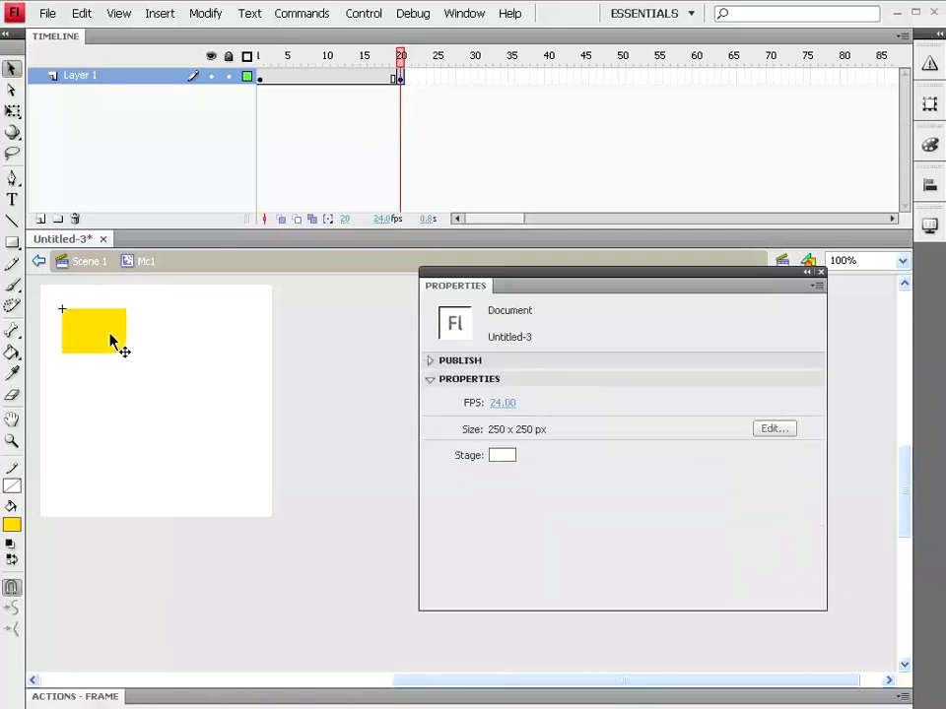
pyautogui.click(123, 338)
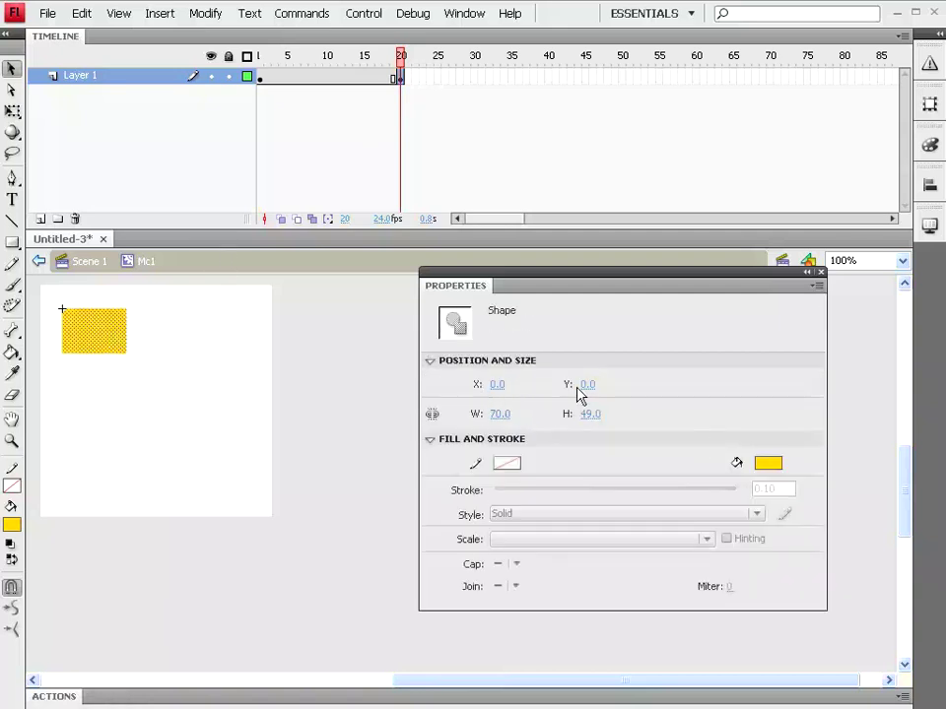
pyautogui.moveTo(589, 387); pyautogui.dragTo(723, 386)
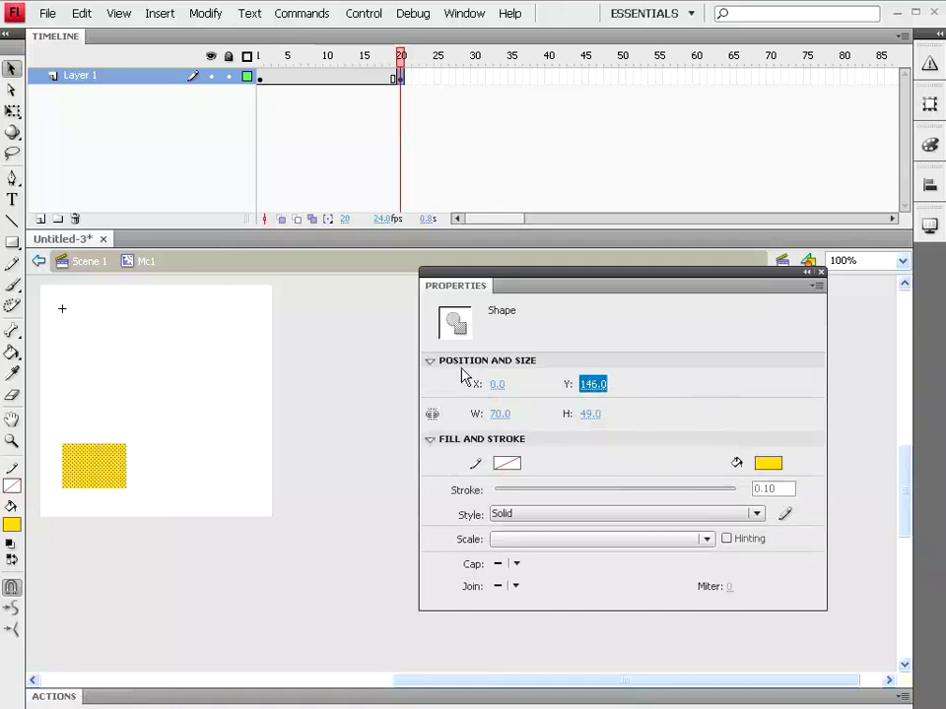
pyautogui.click(328, 79)
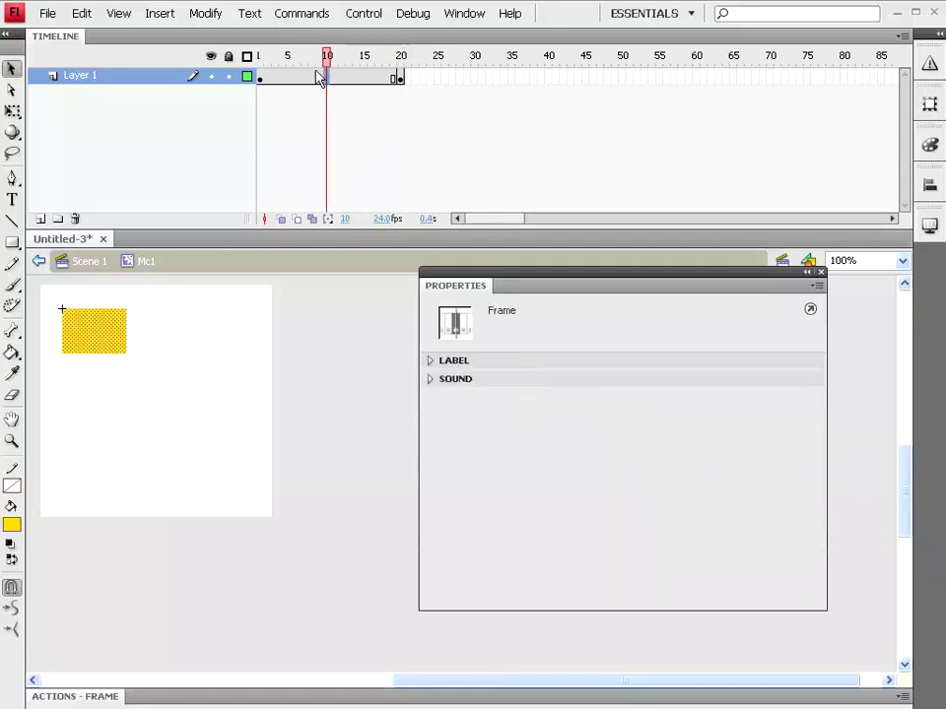
# - Create a classic tween between frames 1 and 20 and scrub to preview it
pyautogui.click(160, 14)
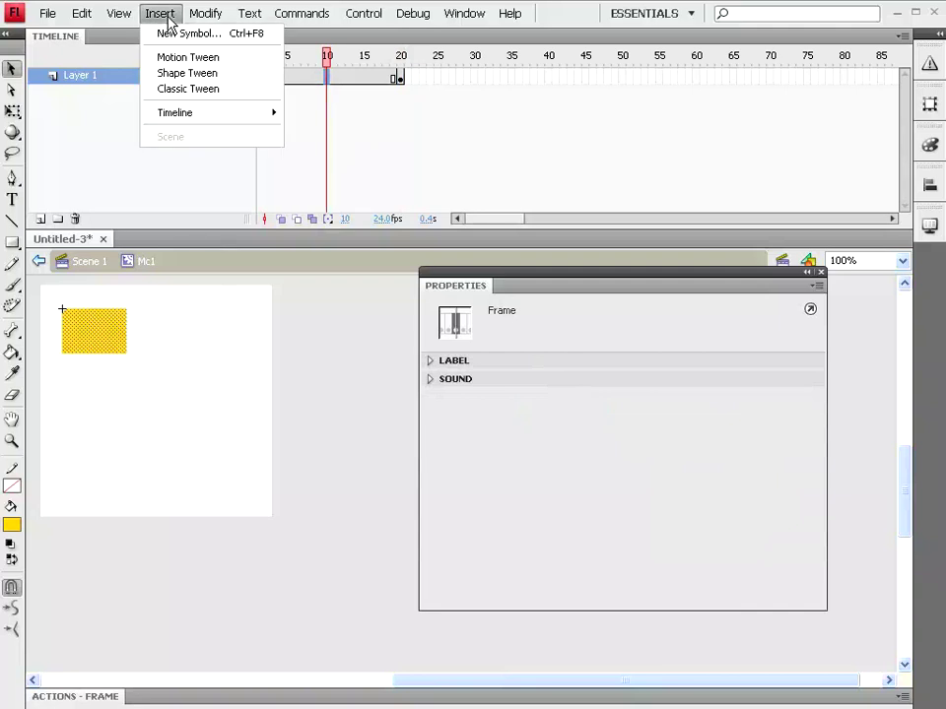
pyautogui.click(178, 95)
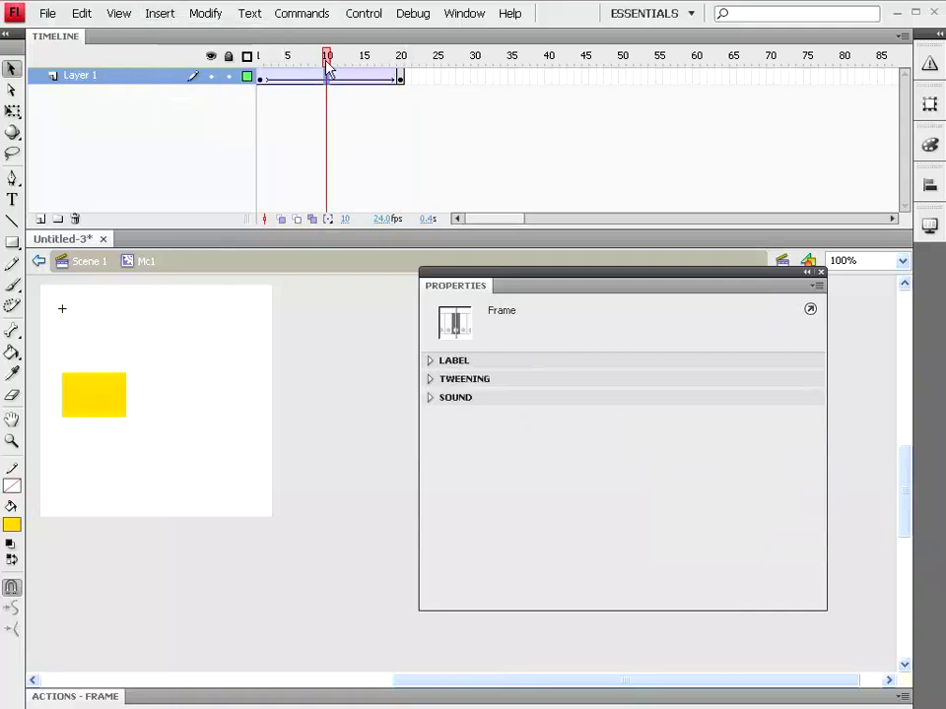
pyautogui.moveTo(328, 67)
pyautogui.mouseDown()
pyautogui.moveTo(259, 61)
pyautogui.moveTo(416, 72)
pyautogui.moveTo(258, 74)
pyautogui.moveTo(412, 67)
pyautogui.mouseUp()
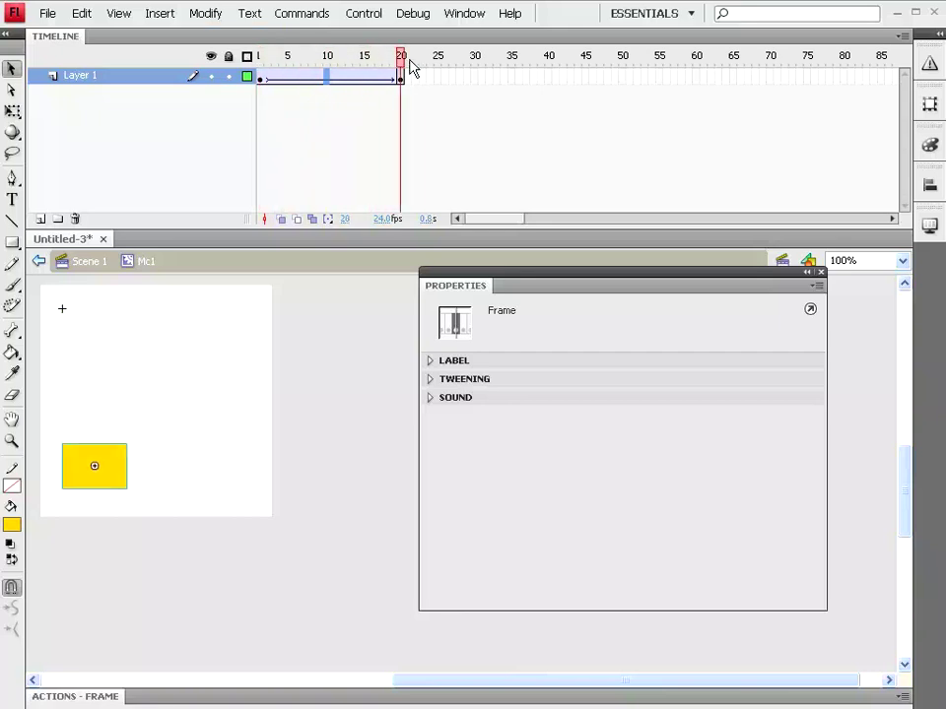
# - Add a keyframe at frame 50 and move the rectangle right to X 179
pyautogui.click(622, 79)
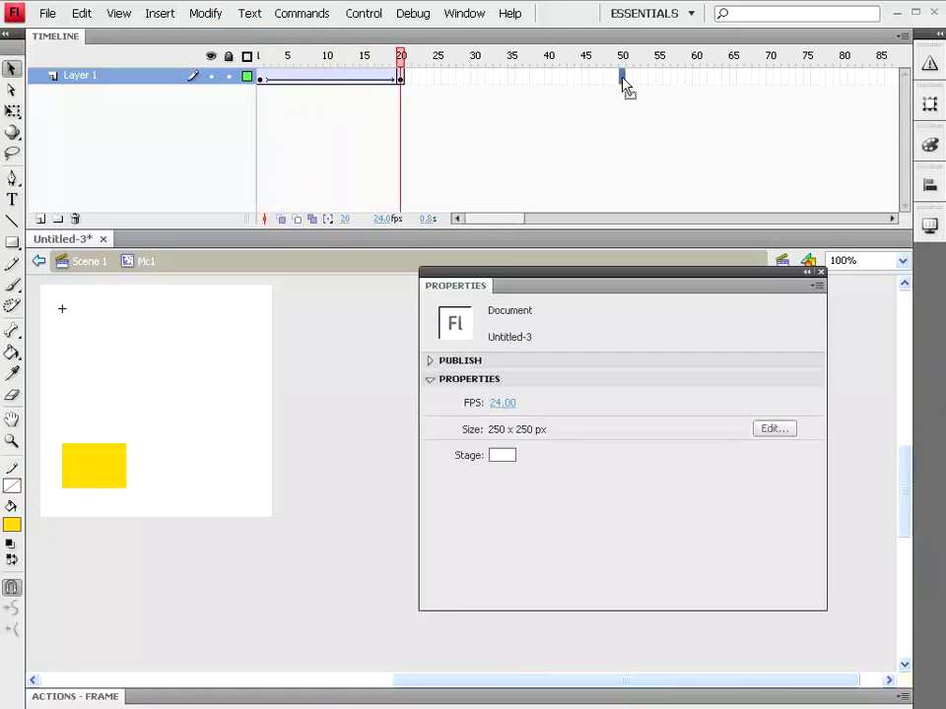
pyautogui.click(159, 14)
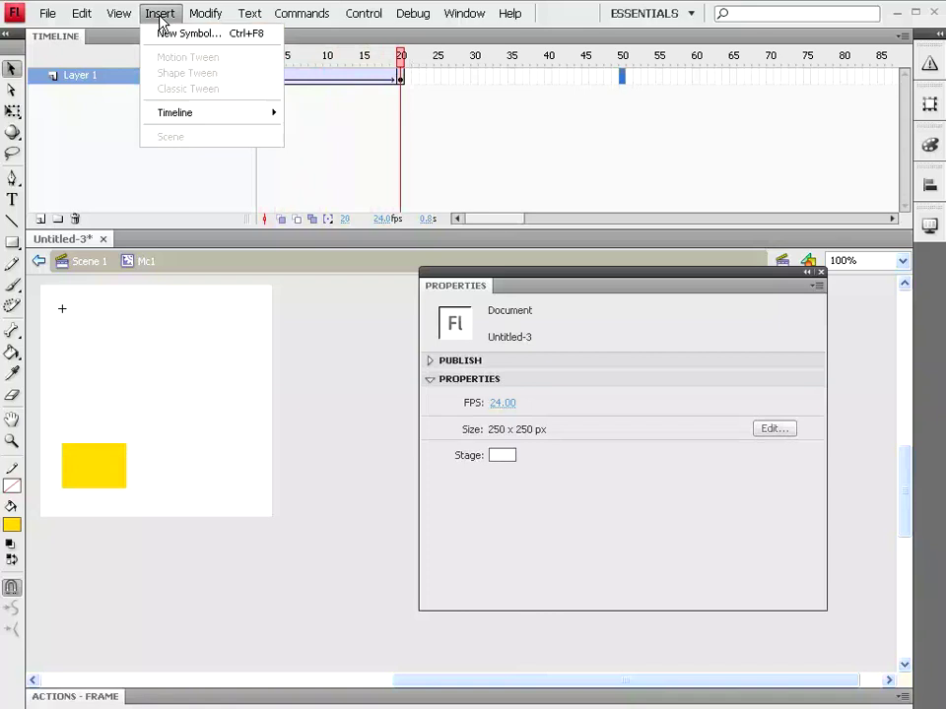
pyautogui.moveTo(176, 112)
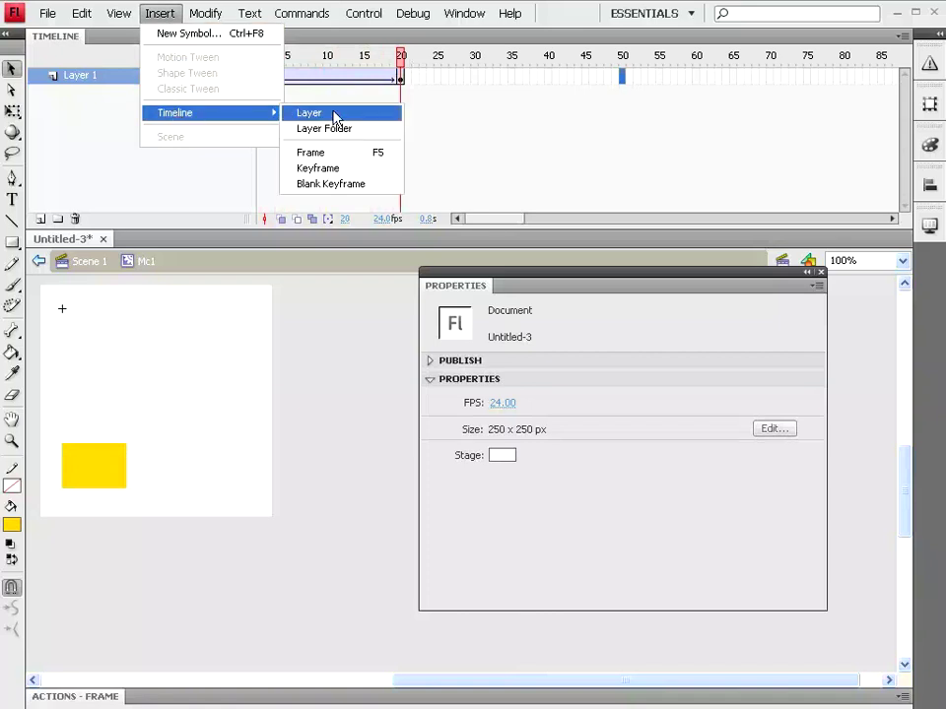
pyautogui.click(333, 169)
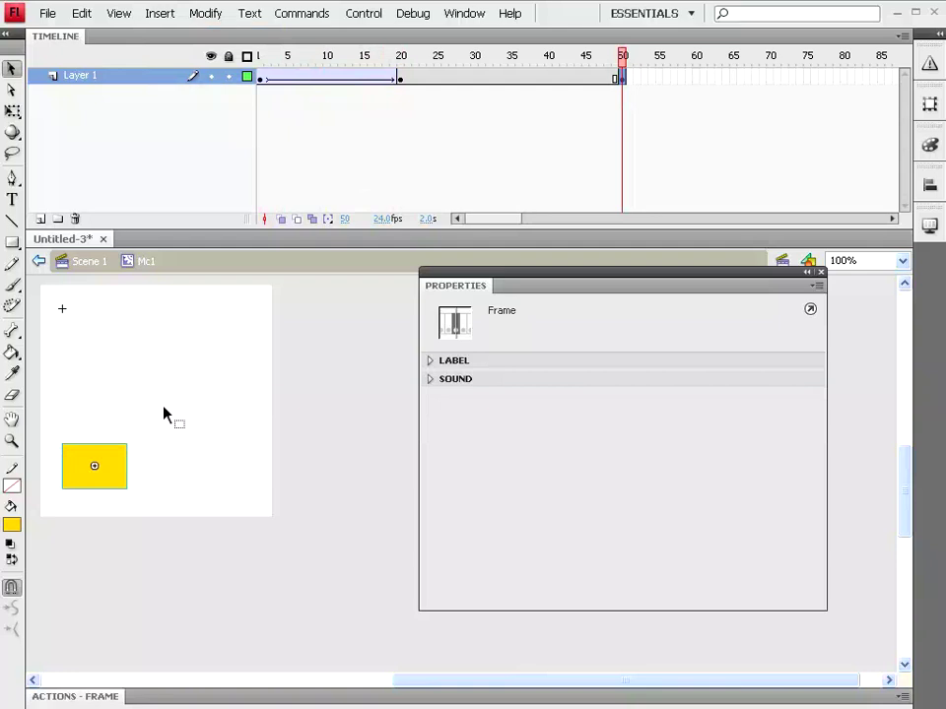
pyautogui.click(111, 474)
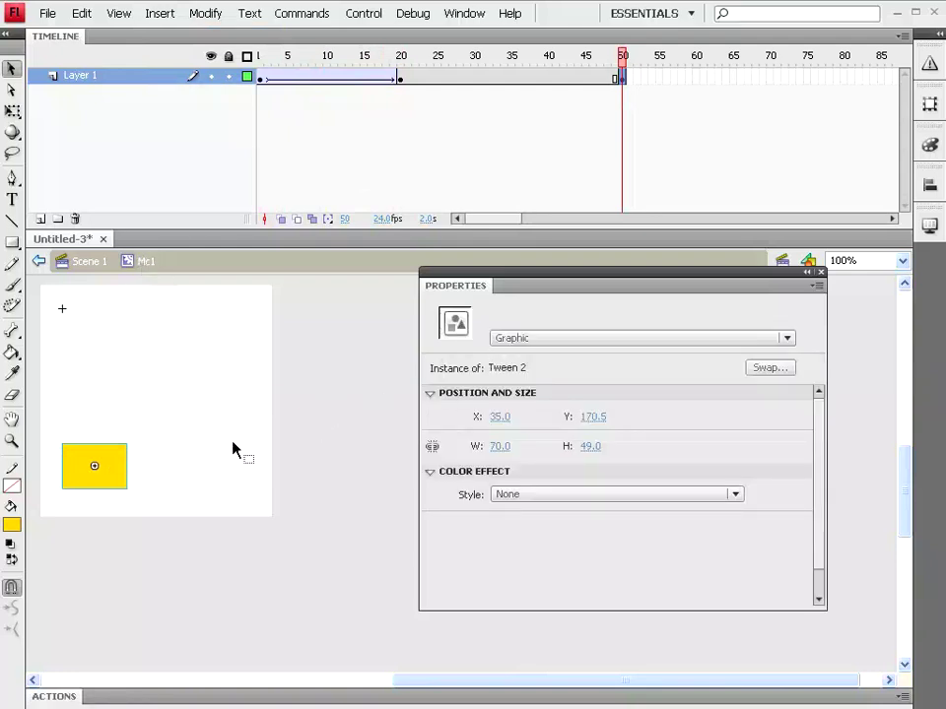
pyautogui.moveTo(499, 422); pyautogui.dragTo(638, 421)
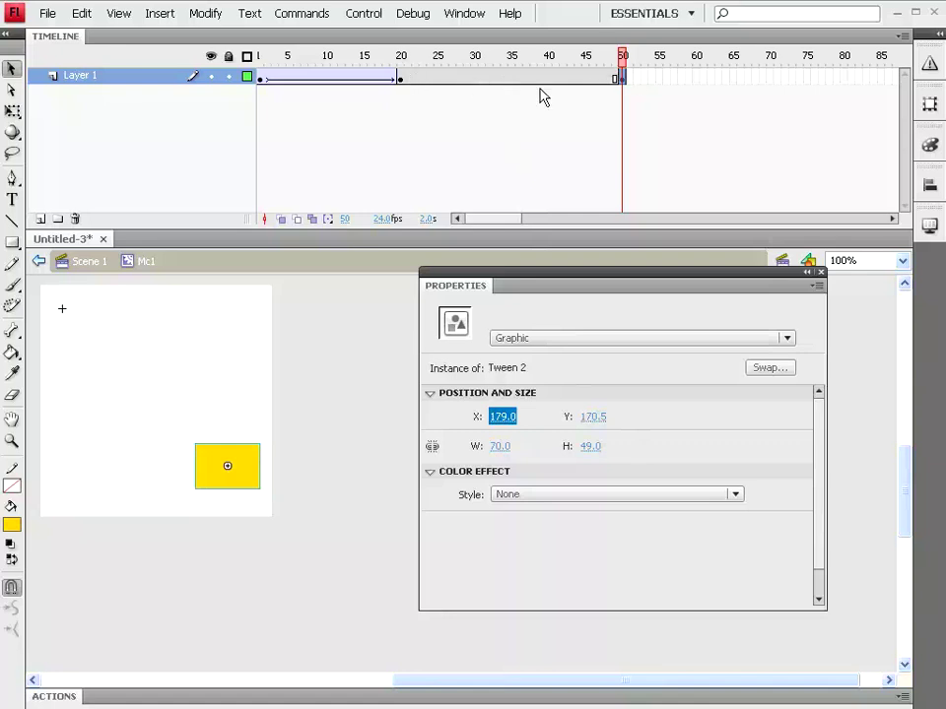
pyautogui.click(493, 81)
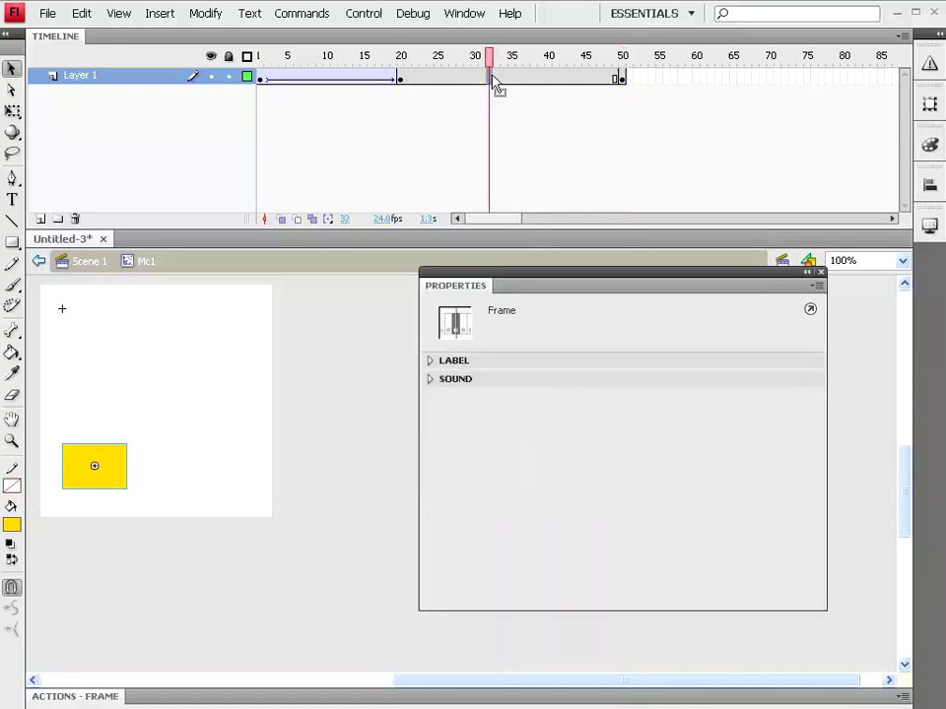
# - Add a classic tween over frames 20–50 and scrub the timeline to check it
pyautogui.click(160, 16)
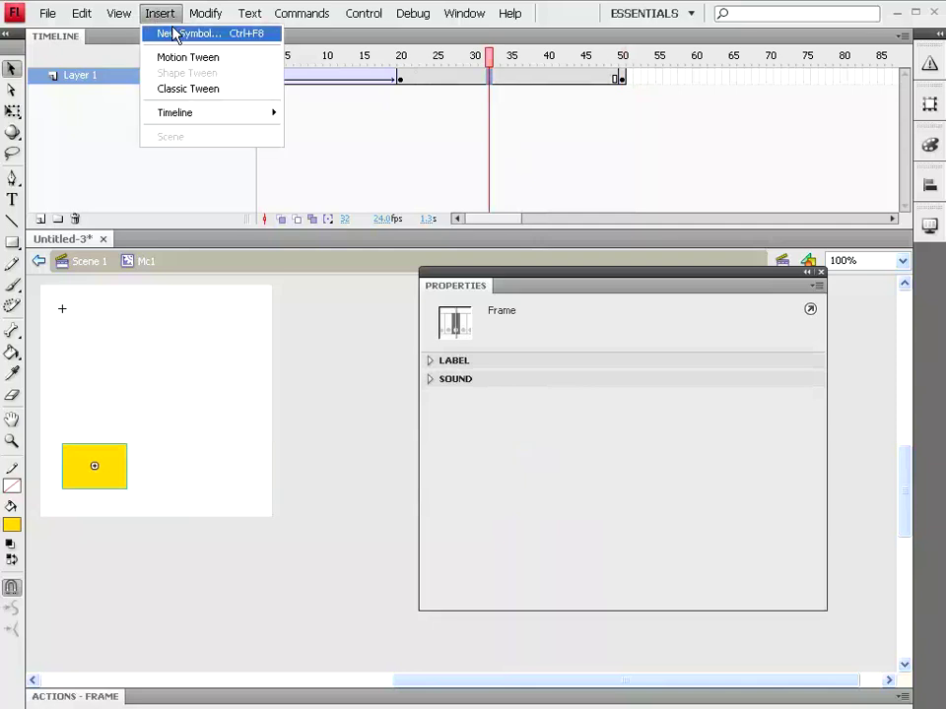
pyautogui.click(177, 91)
pyautogui.moveTo(488, 57)
pyautogui.mouseDown()
pyautogui.moveTo(260, 61)
pyautogui.moveTo(628, 67)
pyautogui.moveTo(374, 61)
pyautogui.mouseUp()
pyautogui.moveTo(453, 58); pyautogui.dragTo(631, 61)
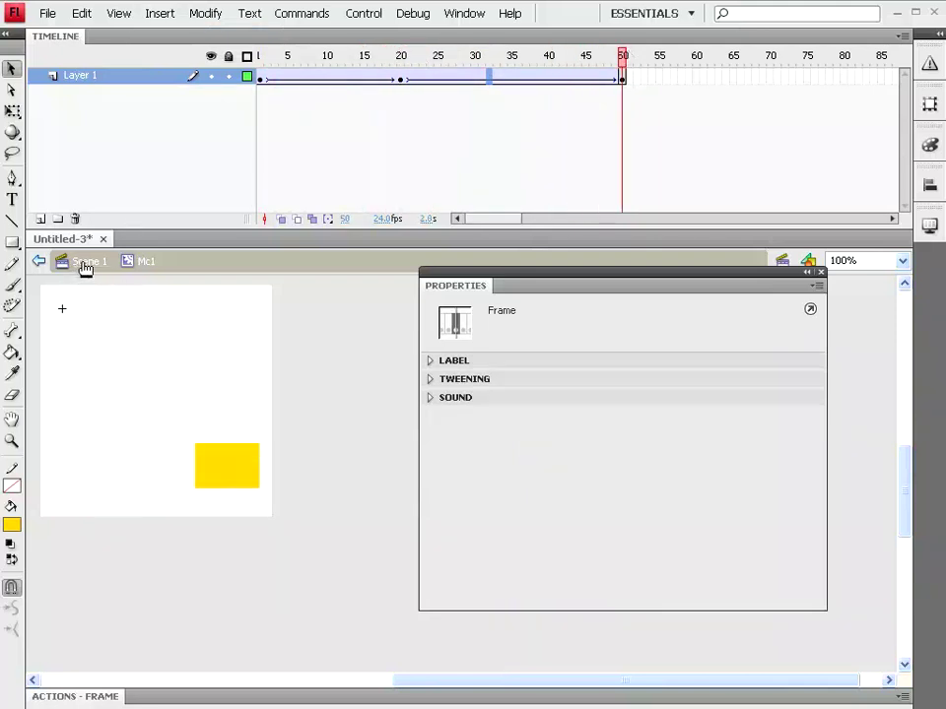
# - Return to Scene 1, preview the animation with Test Movie, and close the test window
pyautogui.click(85, 265)
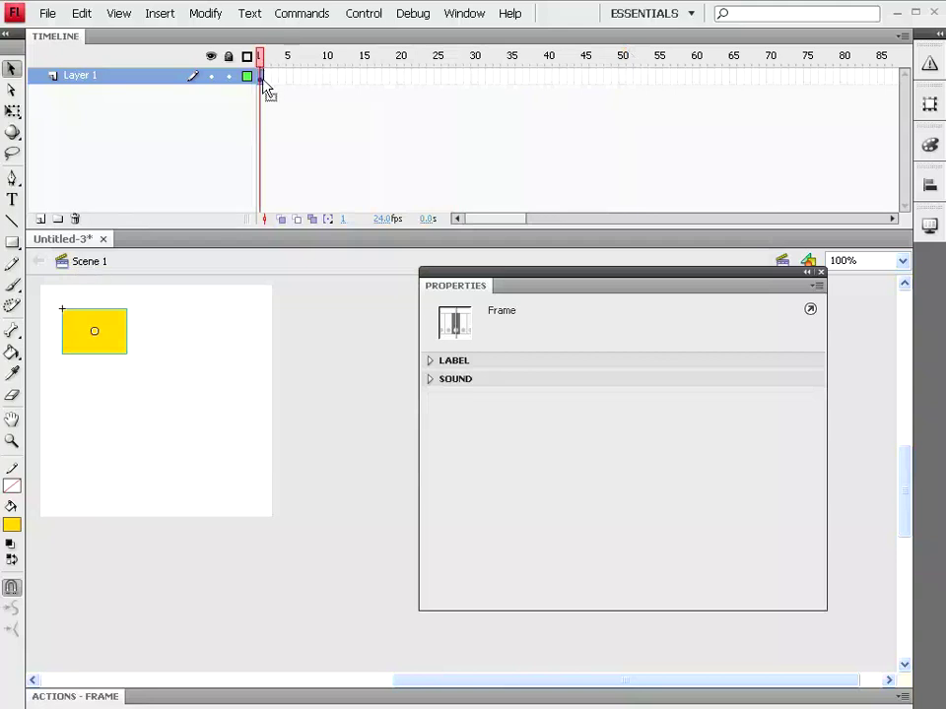
pyautogui.click(364, 14)
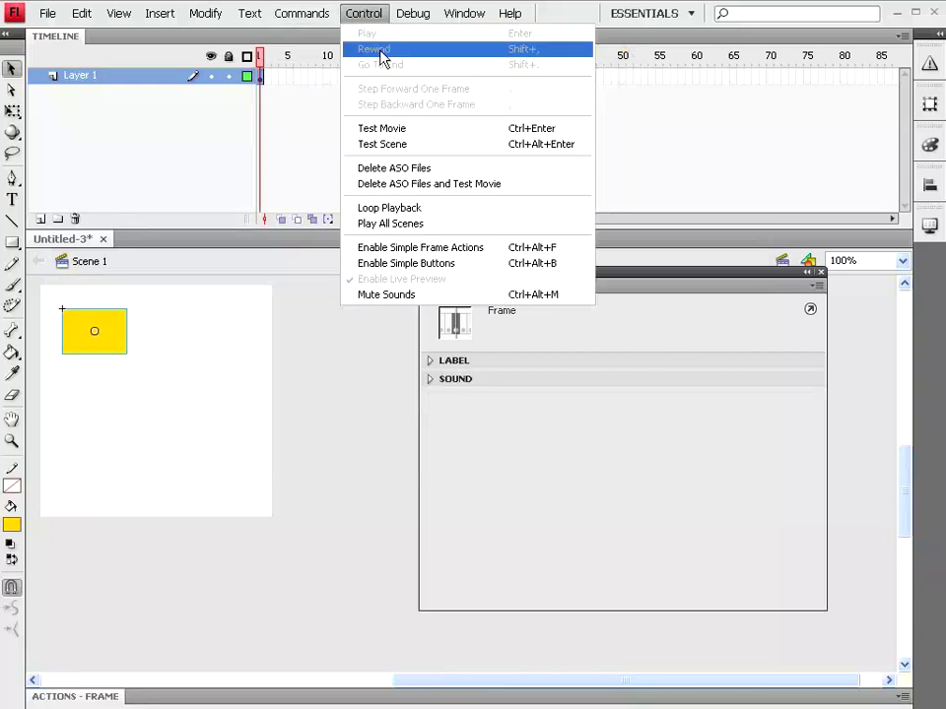
pyautogui.click(382, 129)
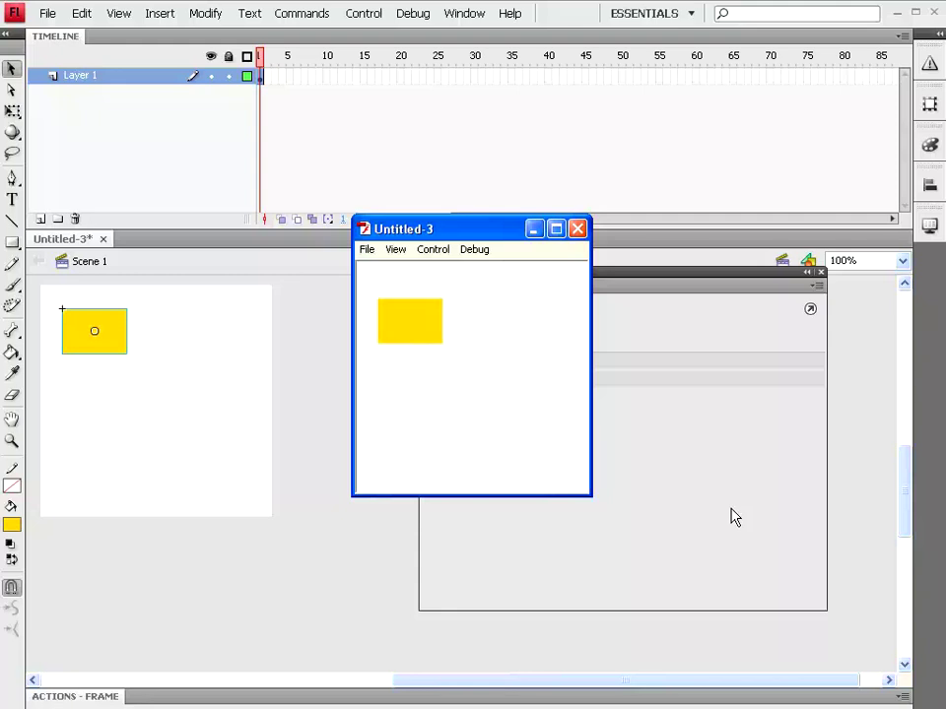
pyautogui.click(578, 229)
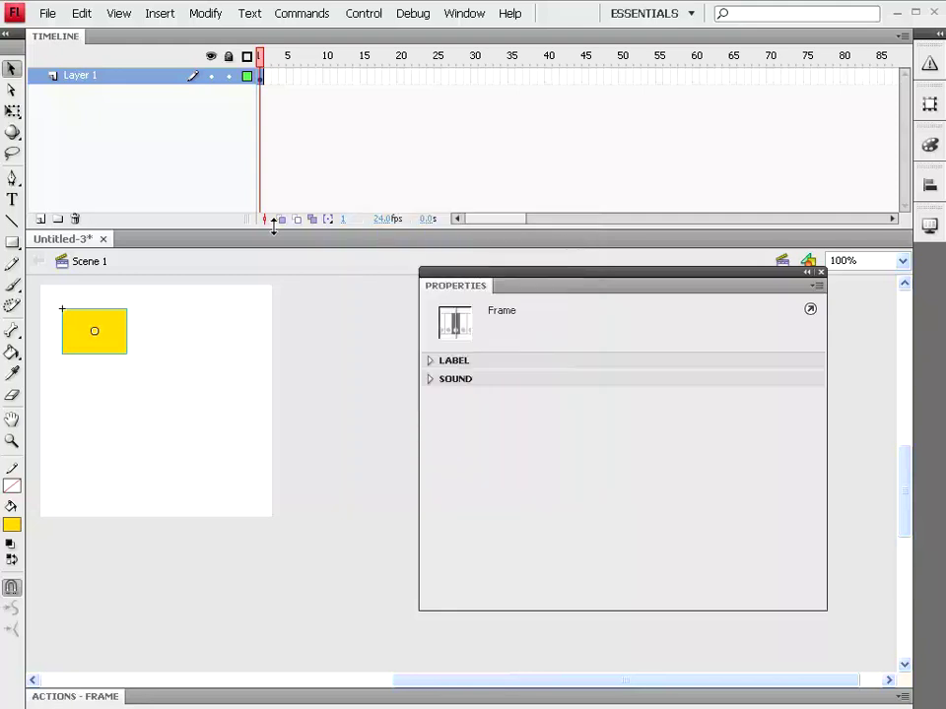
# - Duplicate the Mc1 instance using Copy and Paste in Place
pyautogui.click(93, 335)
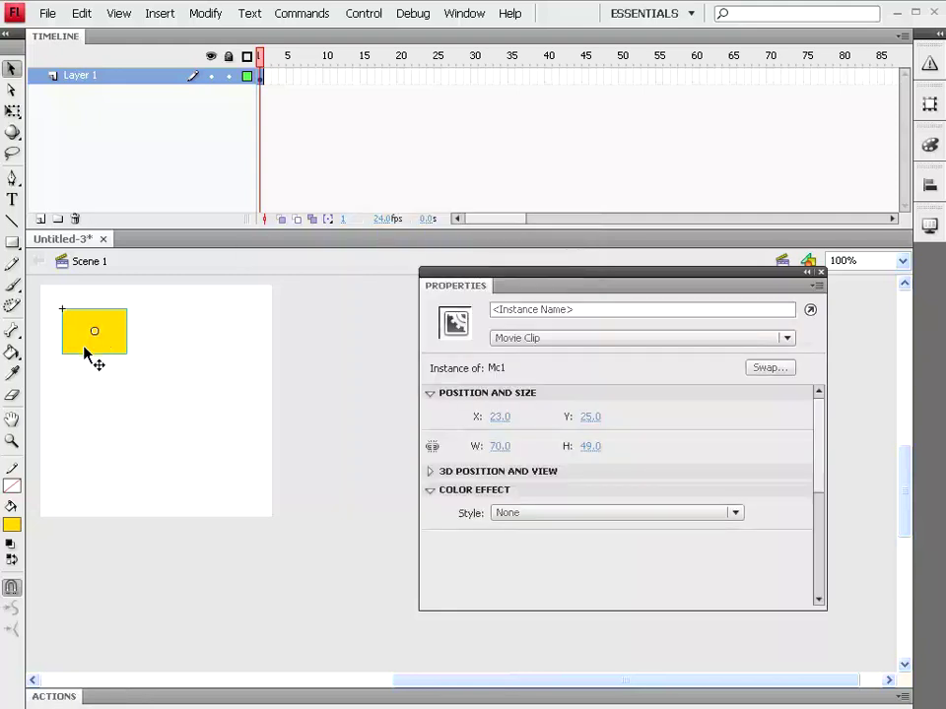
pyautogui.click(82, 14)
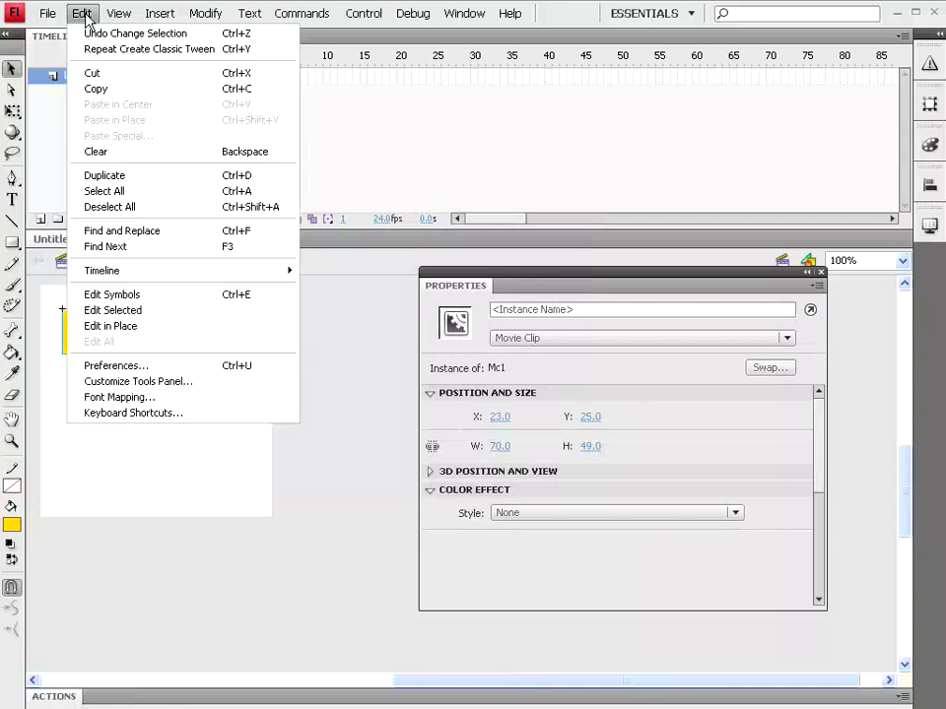
pyautogui.click(99, 88)
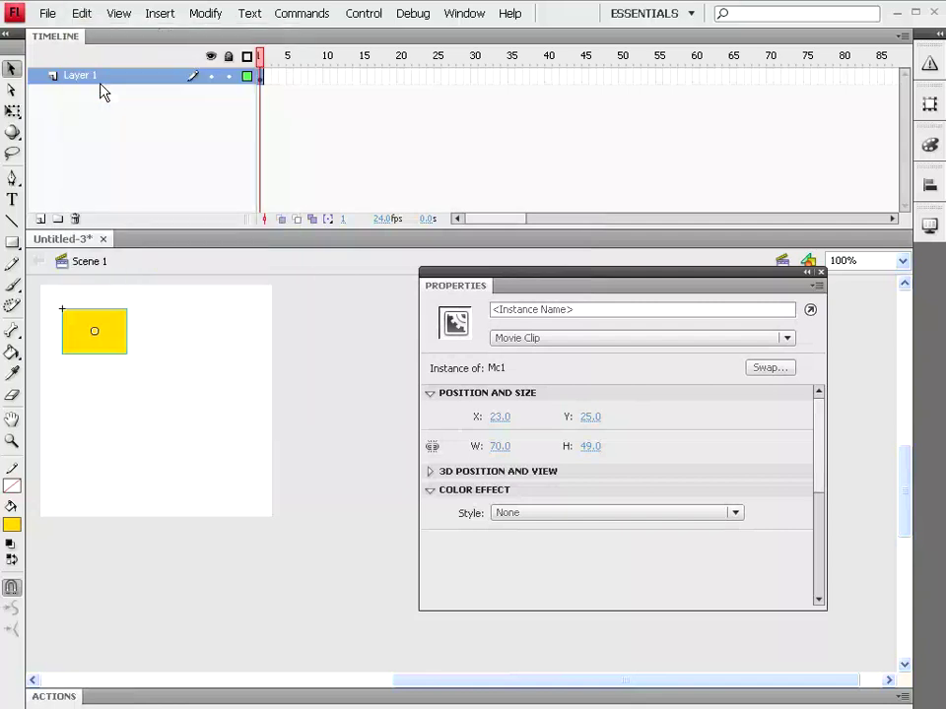
pyautogui.click(83, 15)
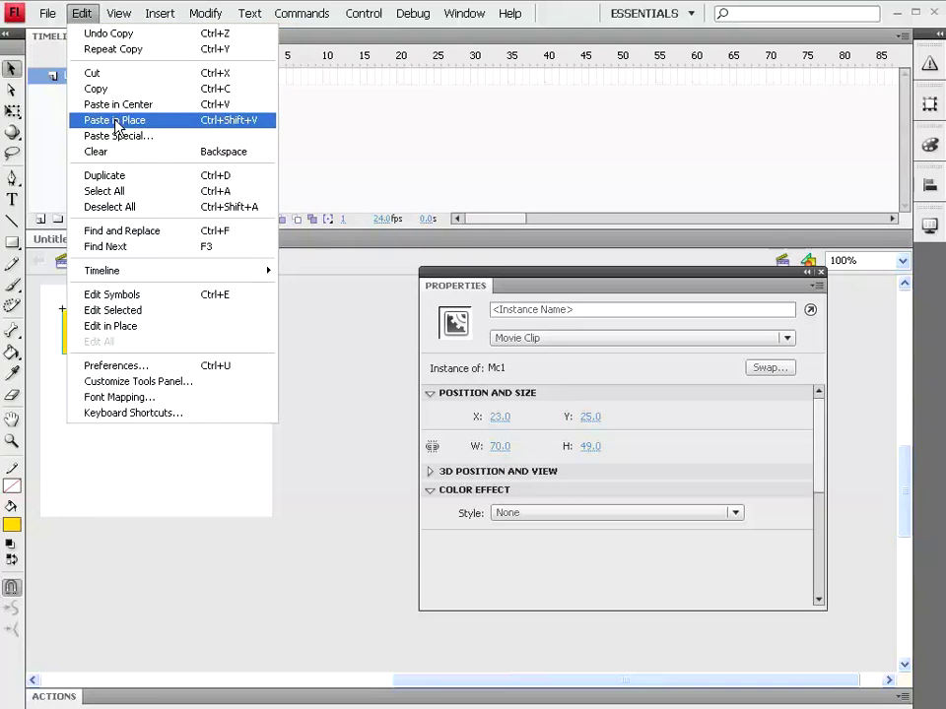
pyautogui.click(115, 122)
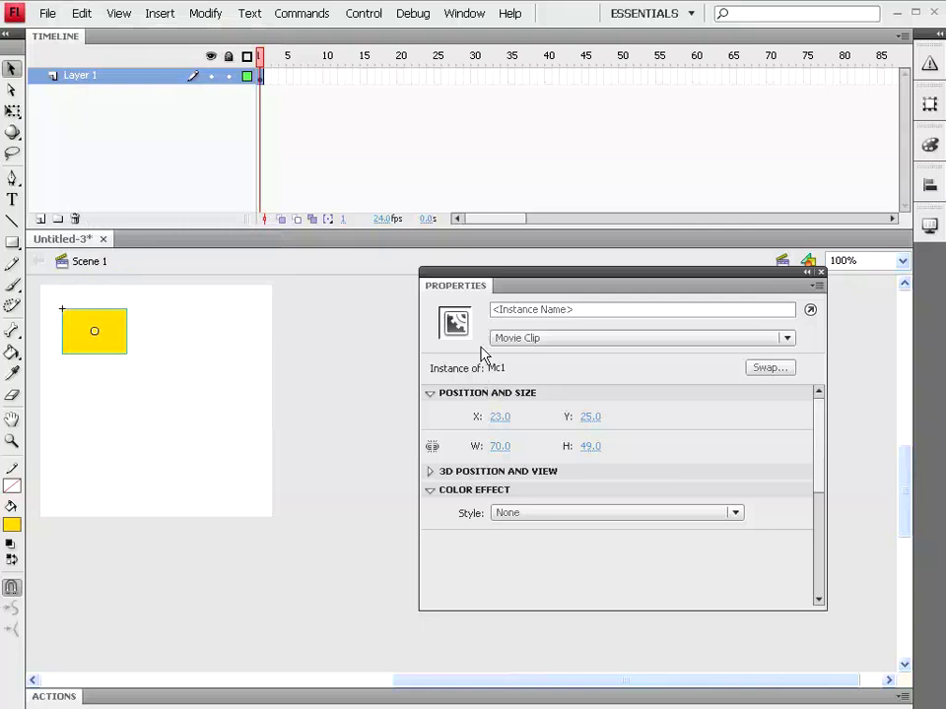
# - Position the pasted copy at X 163, Y 185
pyautogui.moveTo(498, 419); pyautogui.dragTo(734, 421)
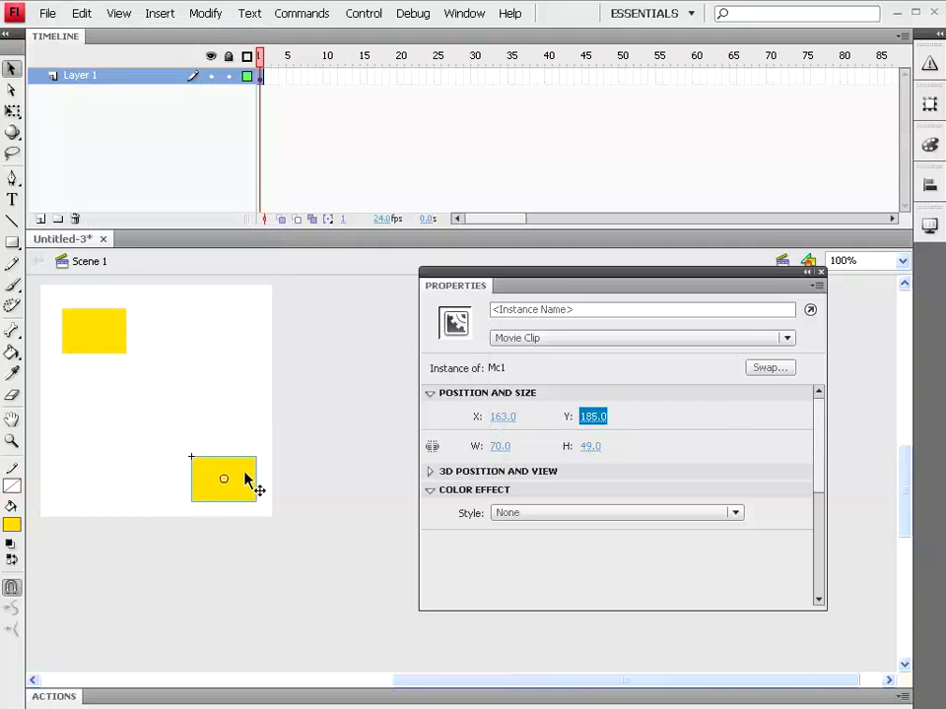
pyautogui.click(237, 479)
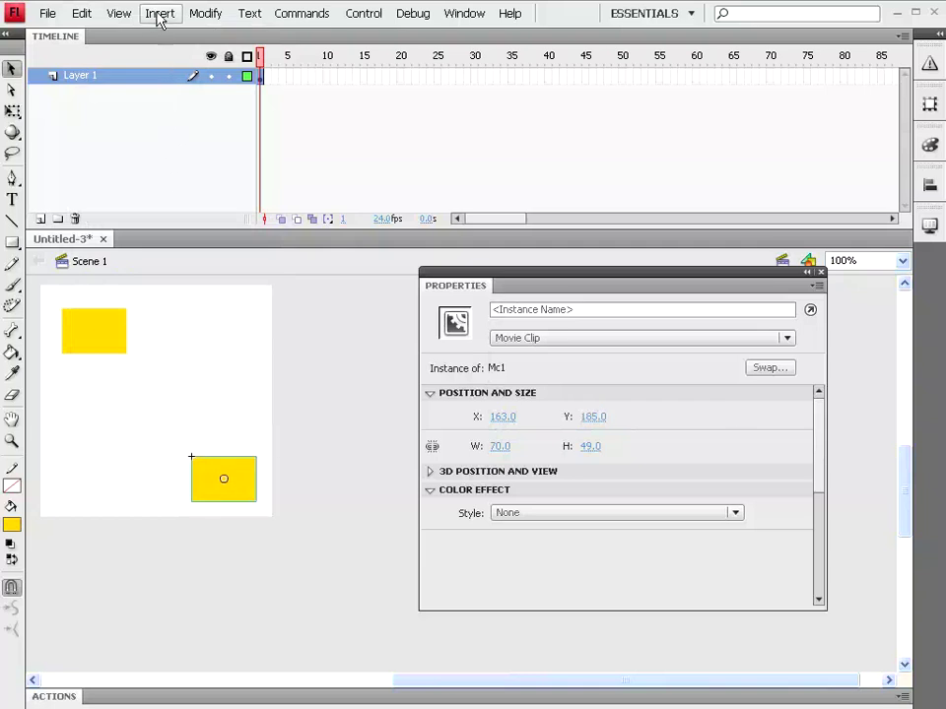
pyautogui.click(211, 17)
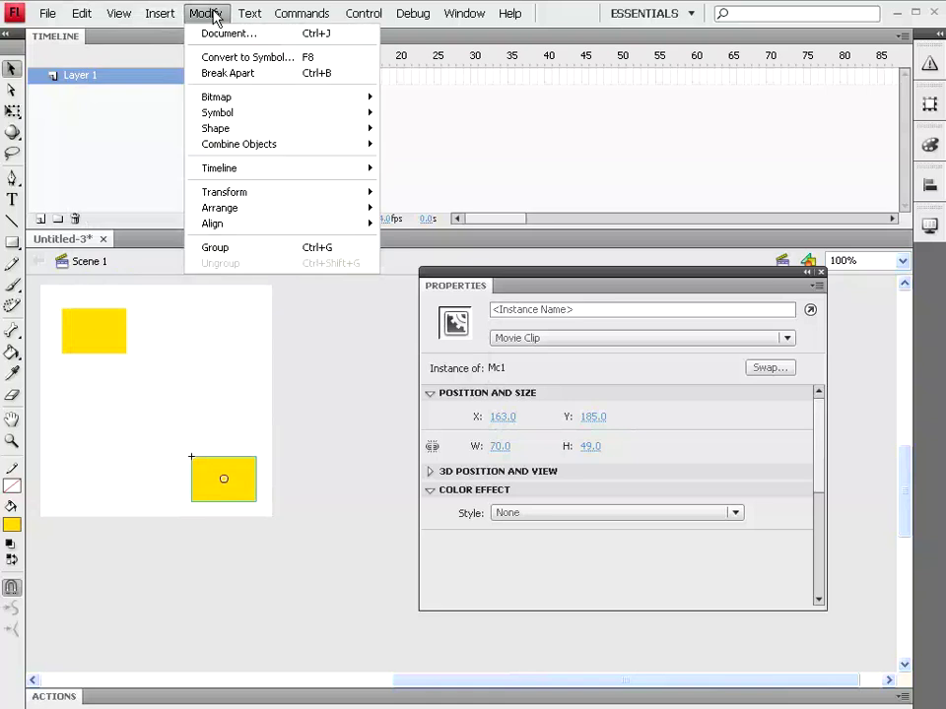
pyautogui.moveTo(218, 112)
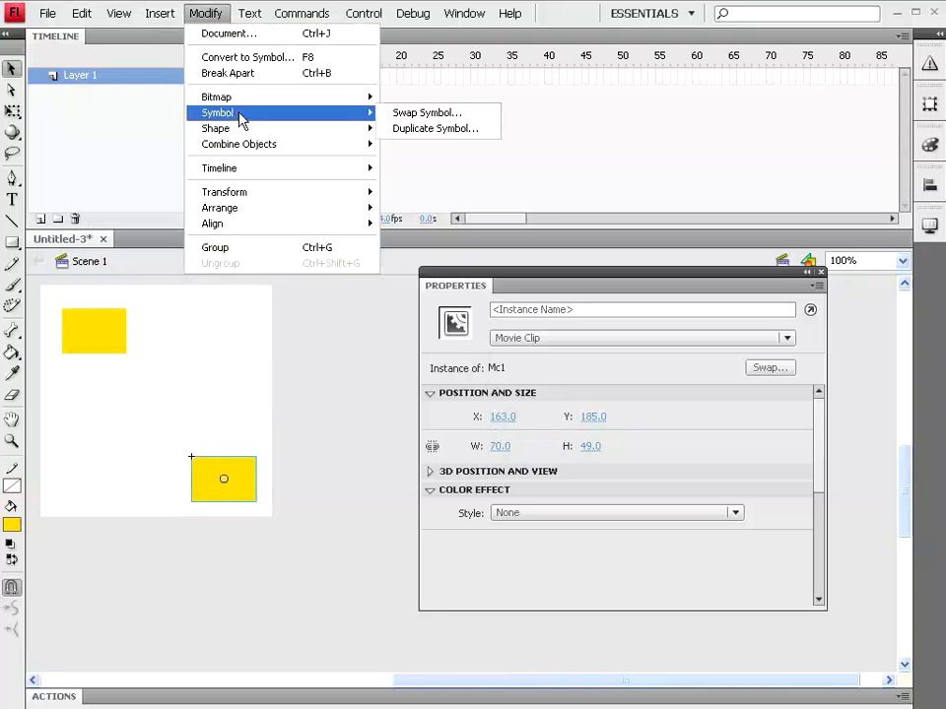
# - Duplicate the lower-right box's symbol as a new symbol named Mc2
pyautogui.click(432, 131)
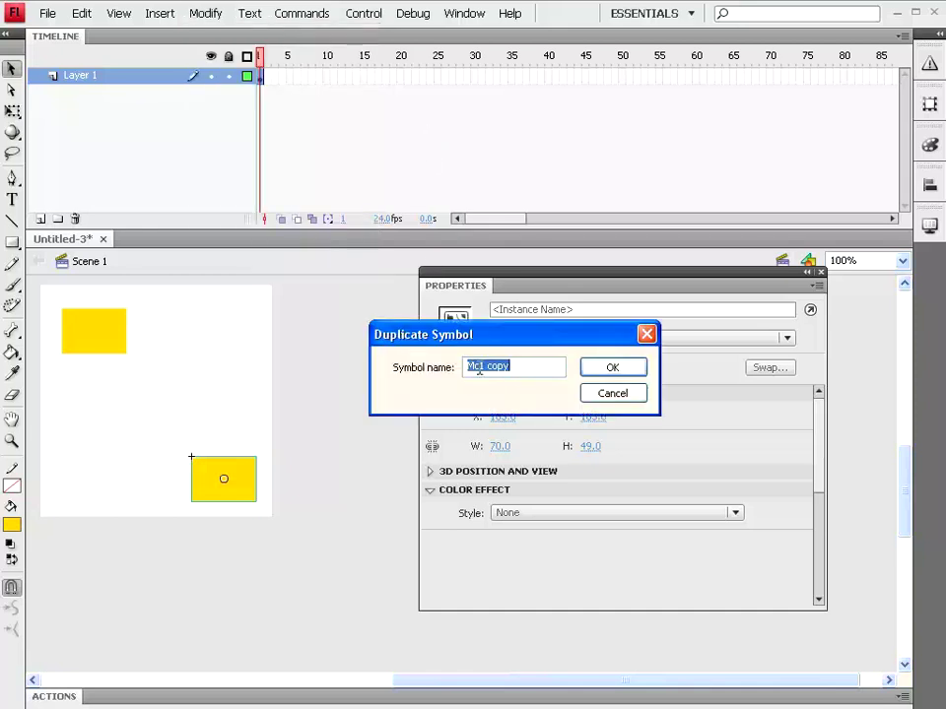
pyautogui.moveTo(480, 369); pyautogui.dragTo(500, 370)
pyautogui.write('2')
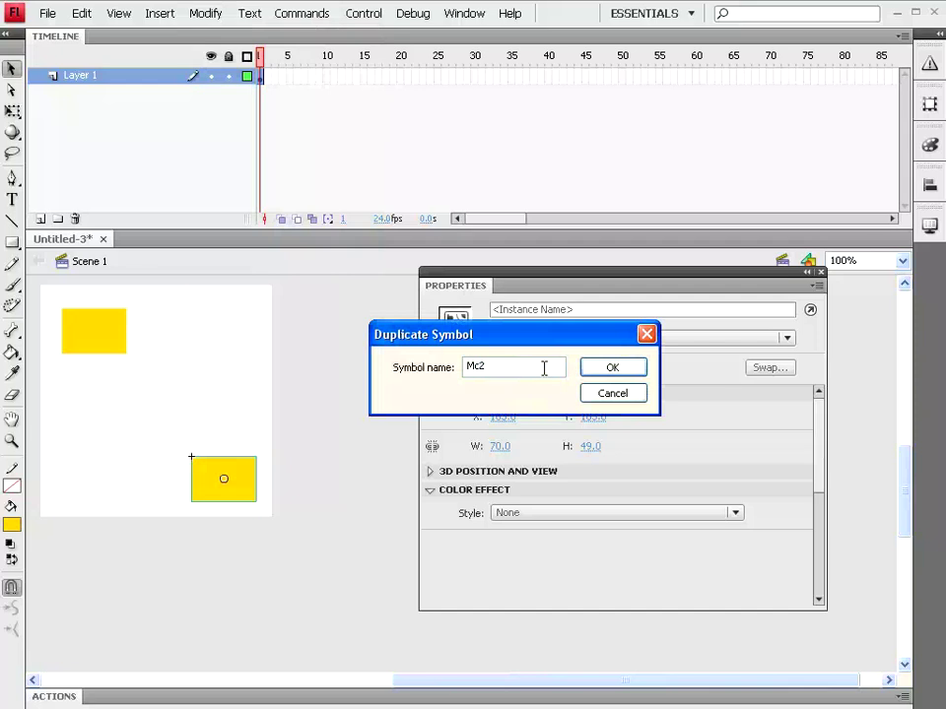
pyautogui.click(615, 369)
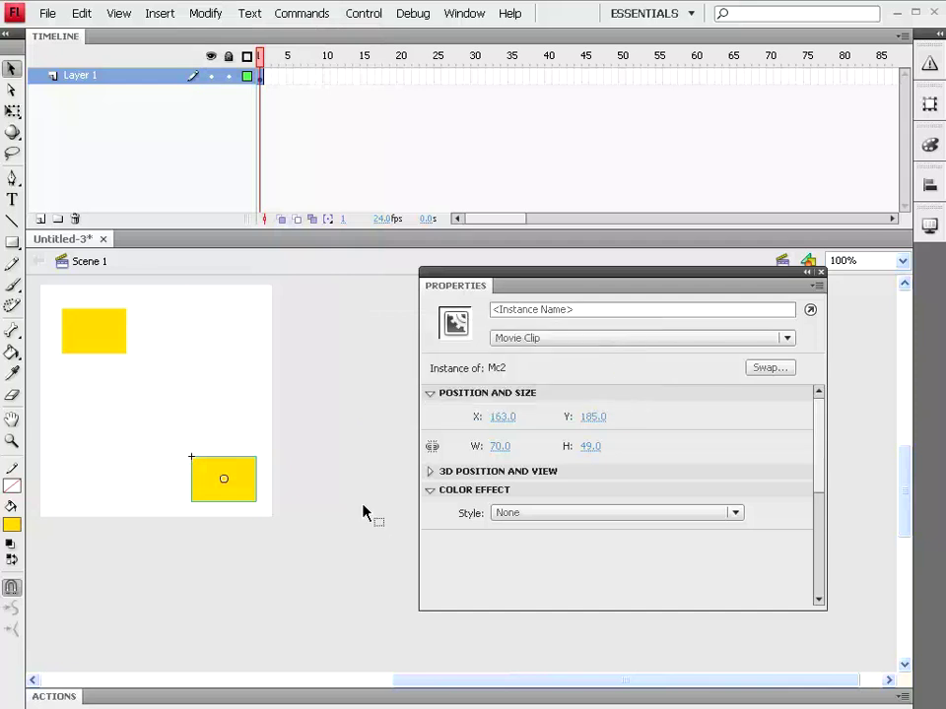
# - Inside Mc2, move the frame-20 tween keyframe box up to X 35, Y -135
pyautogui.doubleClick(240, 487)
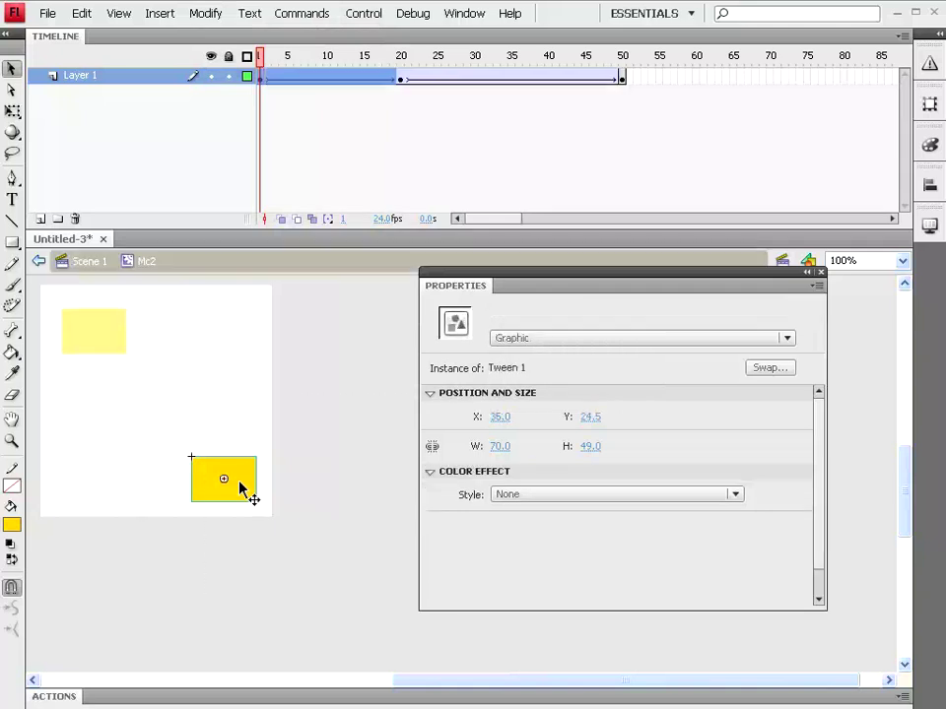
pyautogui.click(400, 76)
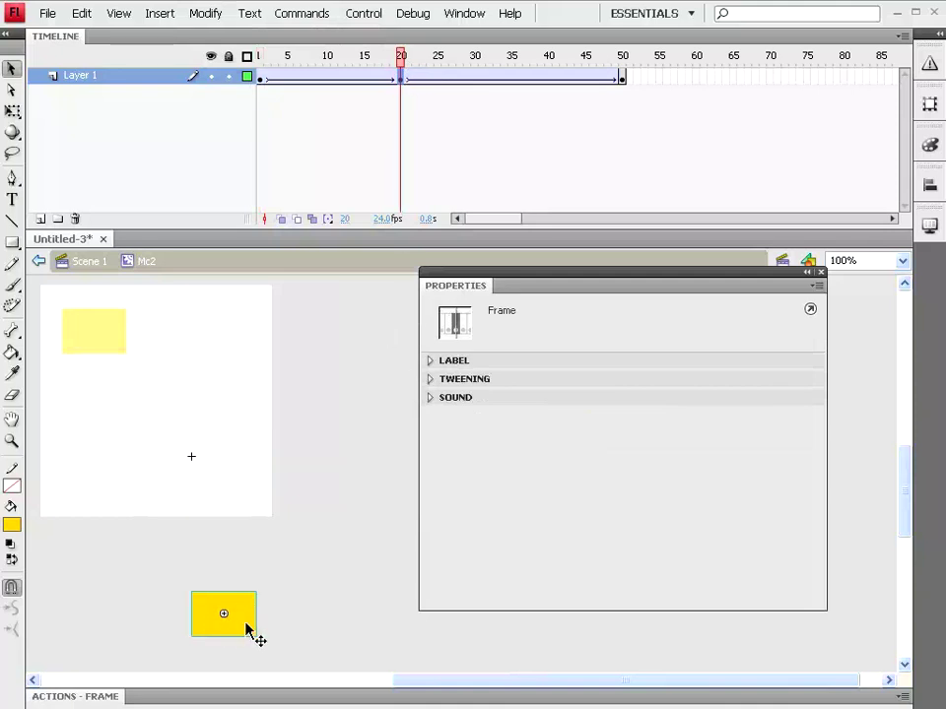
pyautogui.moveTo(246, 631); pyautogui.dragTo(265, 631)
pyautogui.click(499, 417)
pyautogui.write('36')
pyautogui.press('Return')
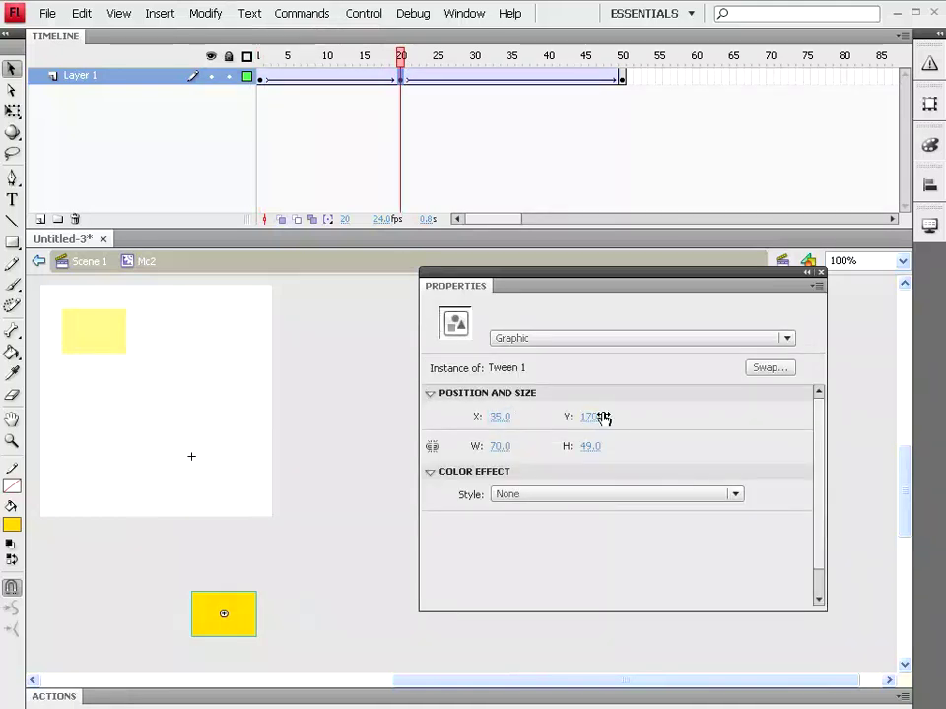
pyautogui.click(591, 417)
pyautogui.write('73')
pyautogui.press('Return')
pyautogui.moveTo(499, 417); pyautogui.dragTo(317, 421)
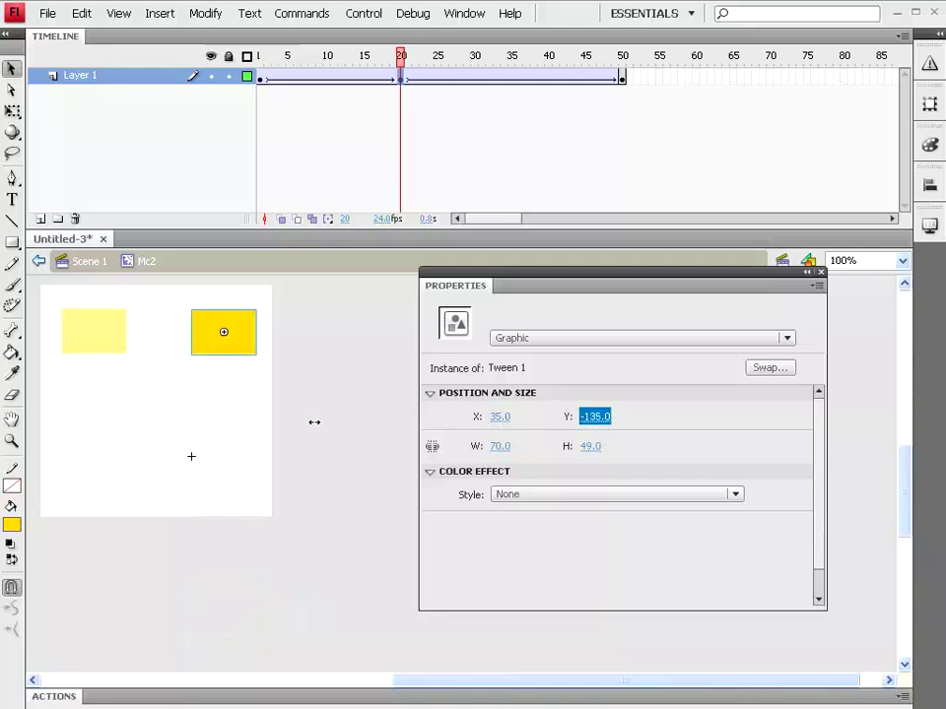
# - Move Mc2's frame-50 keyframe box to X -104, Y -137
pyautogui.click(624, 81)
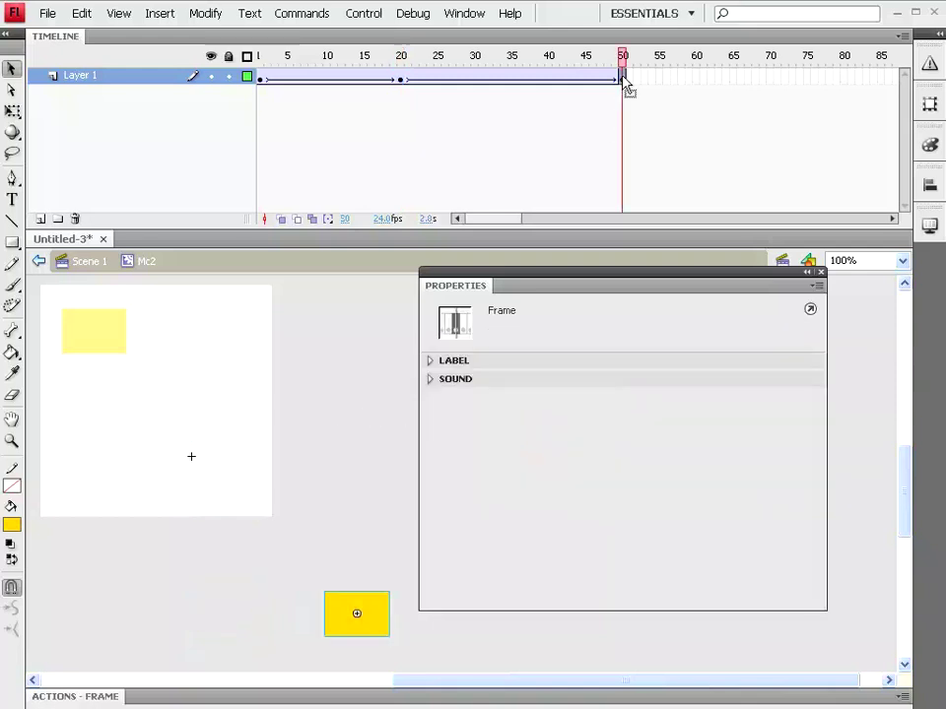
pyautogui.click(358, 619)
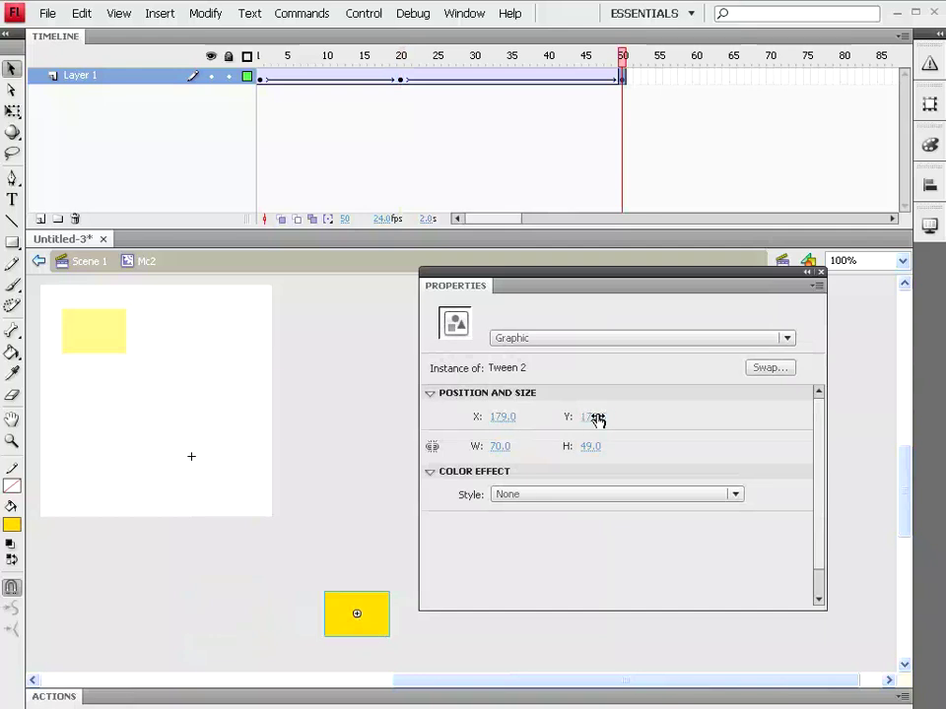
pyautogui.moveTo(597, 420); pyautogui.dragTo(321, 424)
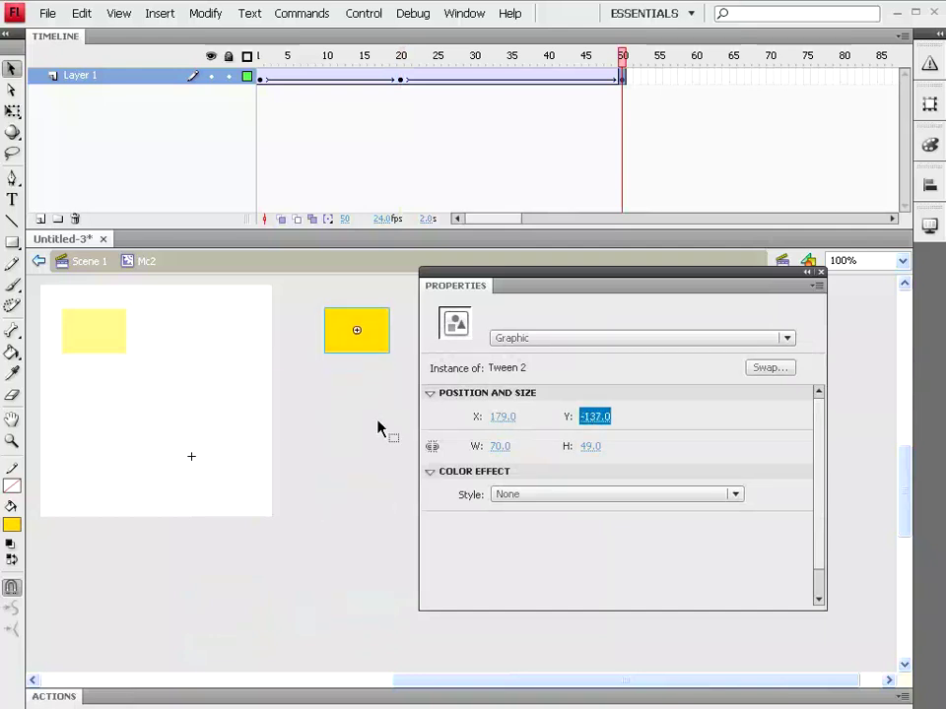
pyautogui.moveTo(494, 419); pyautogui.dragTo(249, 425)
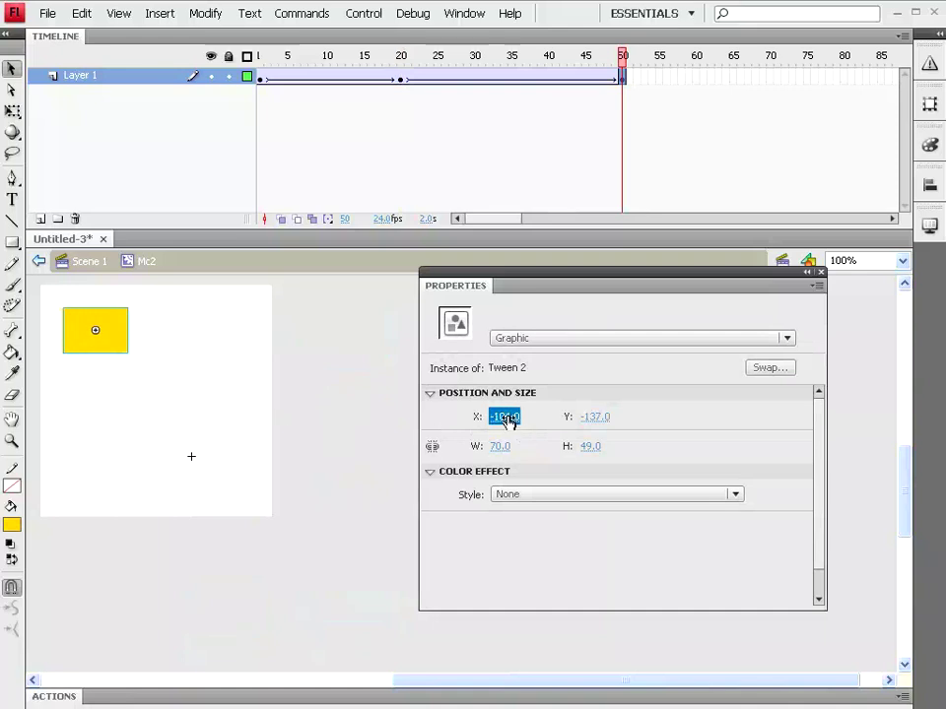
# - Return to Scene 1, verify the Mc1 and Mc2 instances, and run Test Movie
pyautogui.click(85, 263)
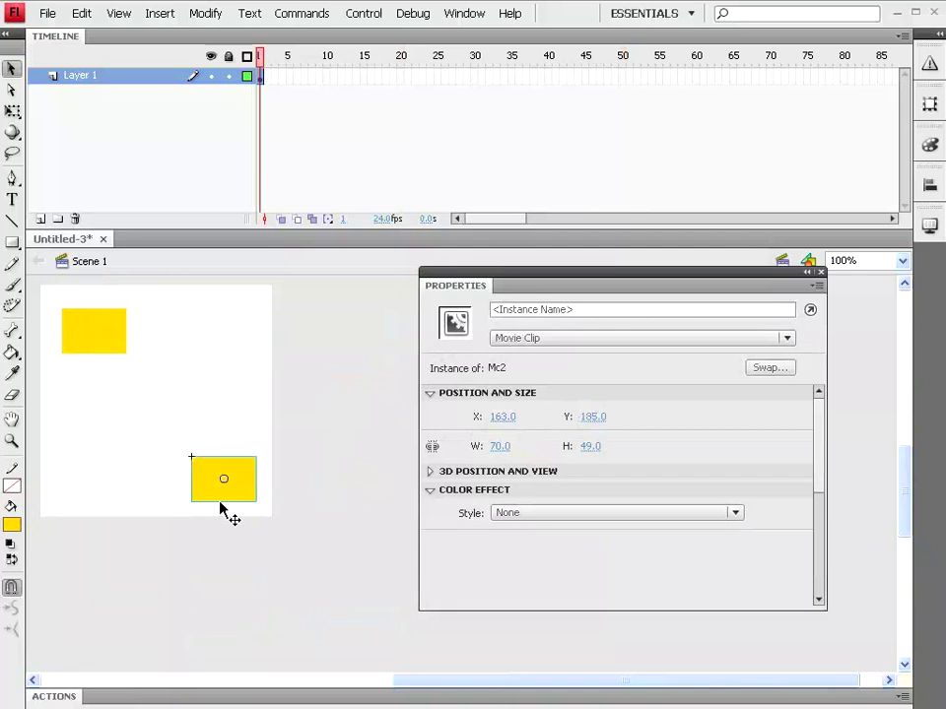
pyautogui.click(91, 335)
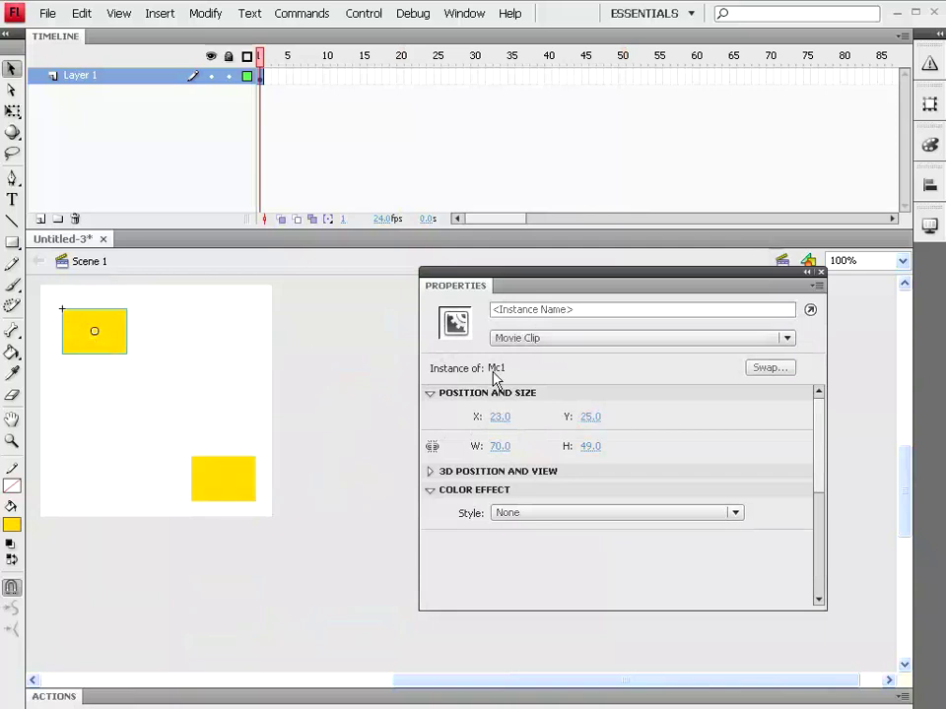
pyautogui.click(221, 487)
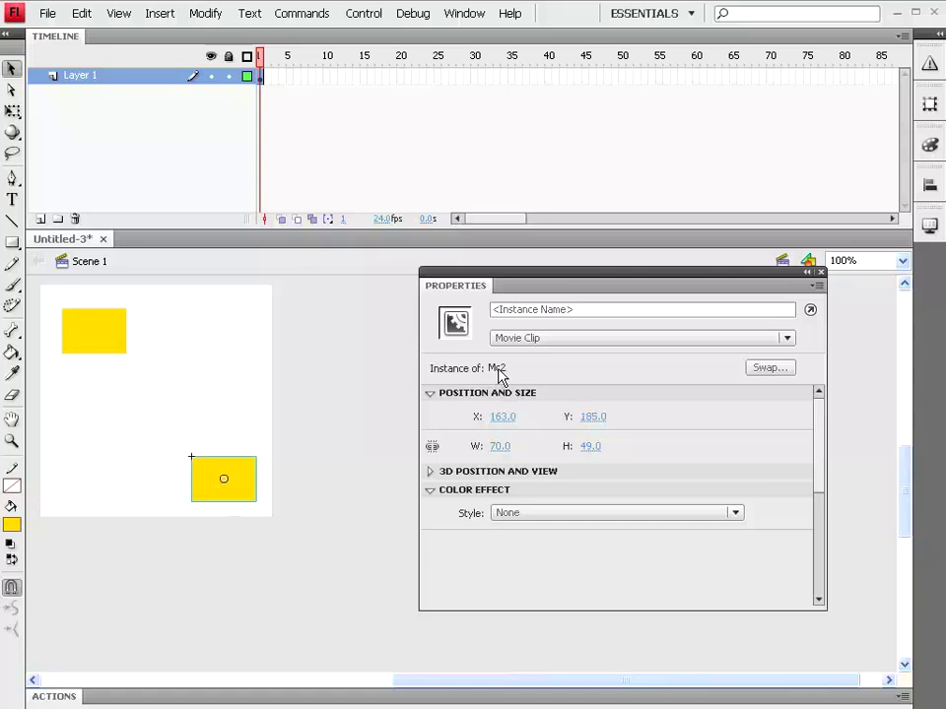
pyautogui.click(363, 14)
pyautogui.click(394, 126)
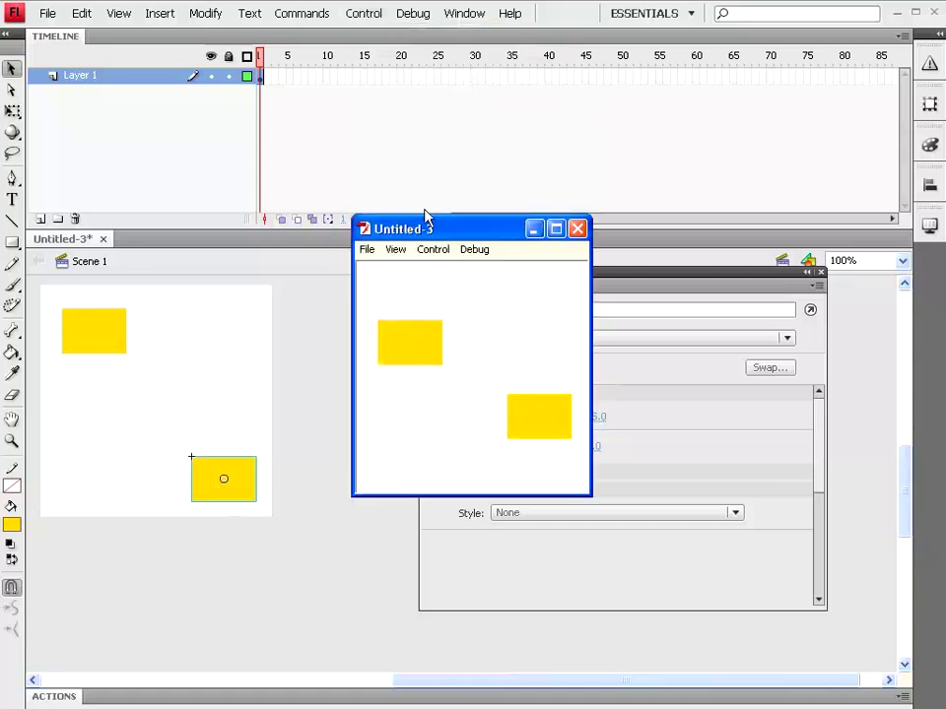